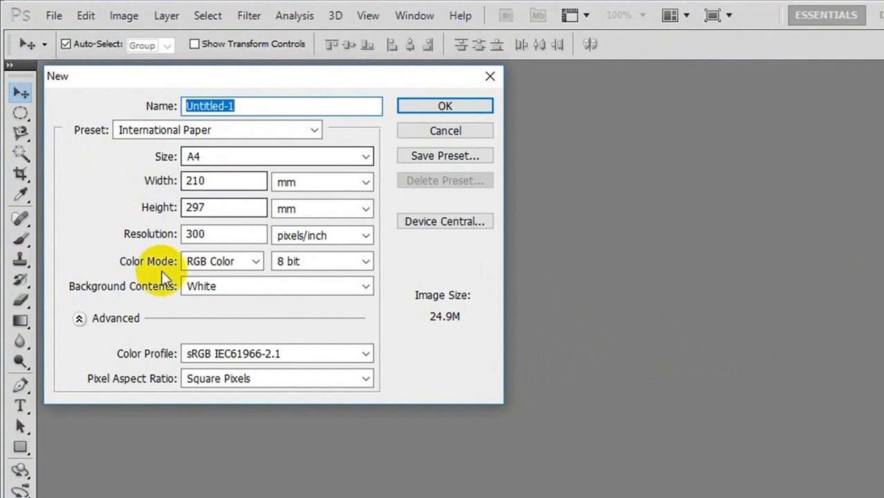
Create a new A4 document at 300 pixels/inch in RGB Color with a white background, and display the Layers panel
left_click(401, 107)
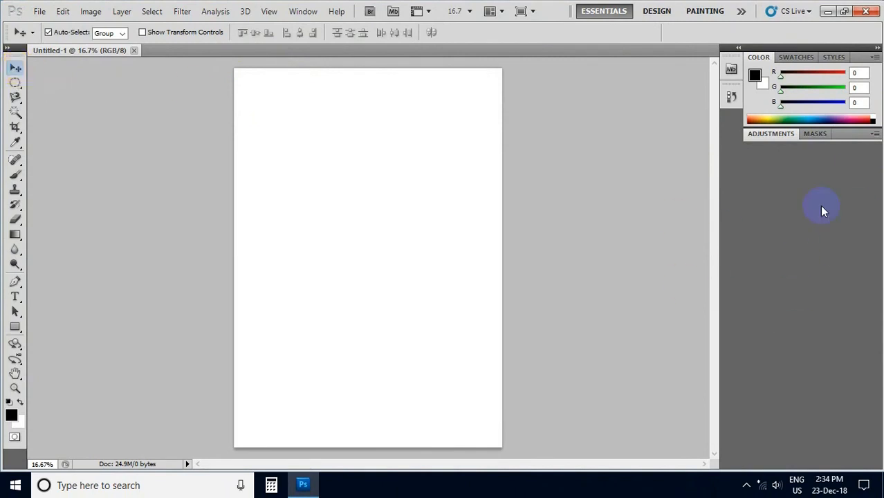
left_click(304, 12)
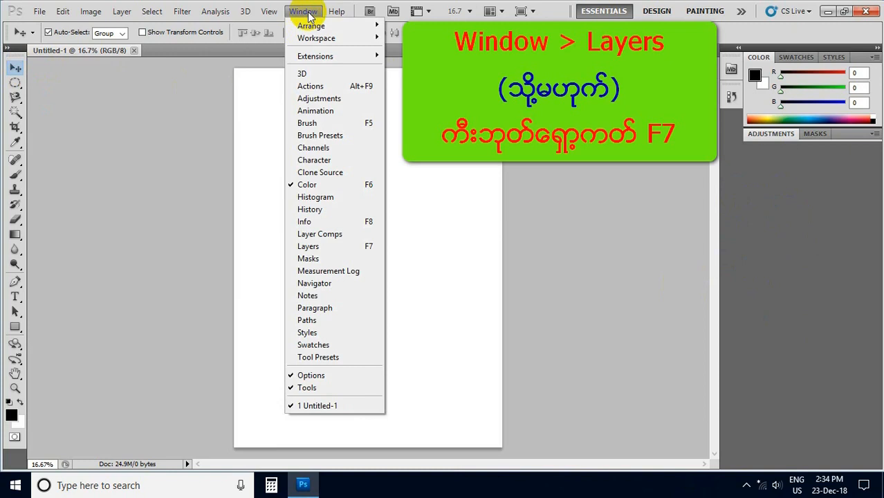
left_click(319, 252)
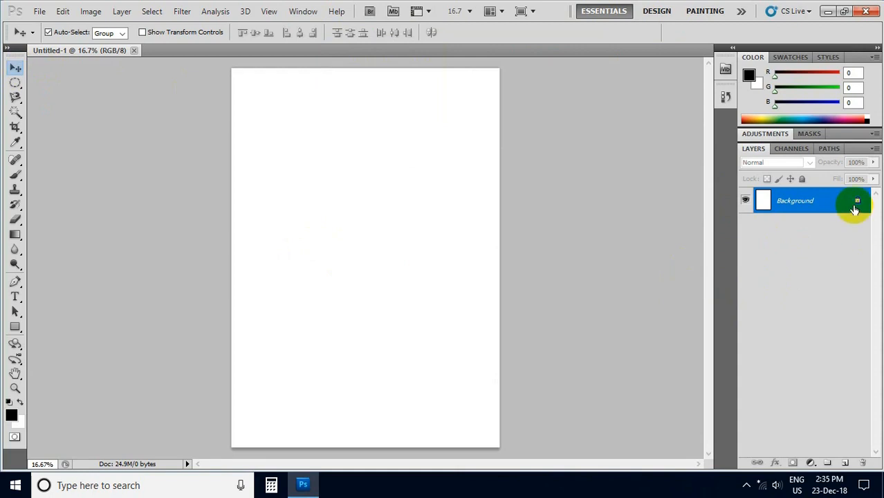
Convert the locked Background into a regular layer named Layer 0
double_click(854, 207)
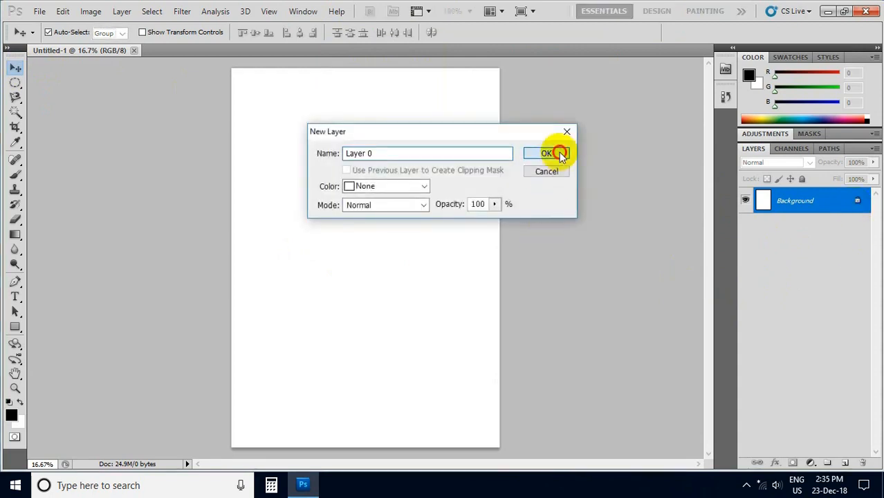
left_click(557, 153)
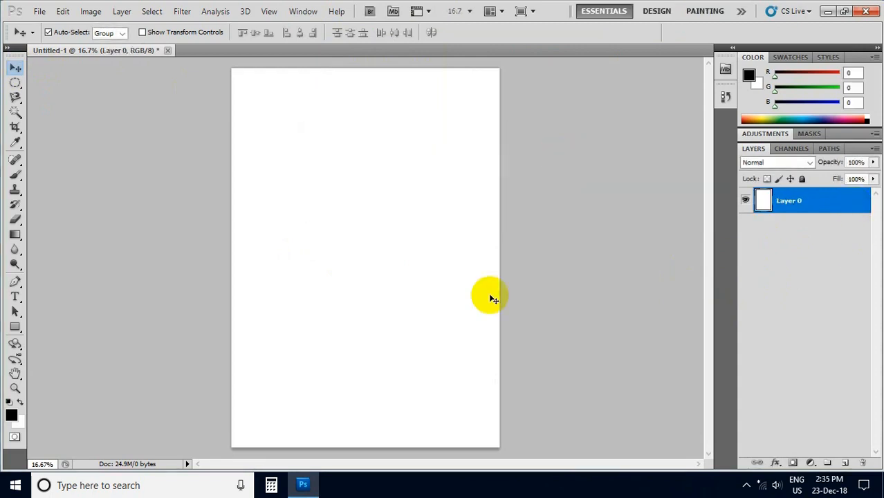
Open the Pictures folder in File Explorer and arrange a reduced Photoshop window beside it
left_click(845, 11)
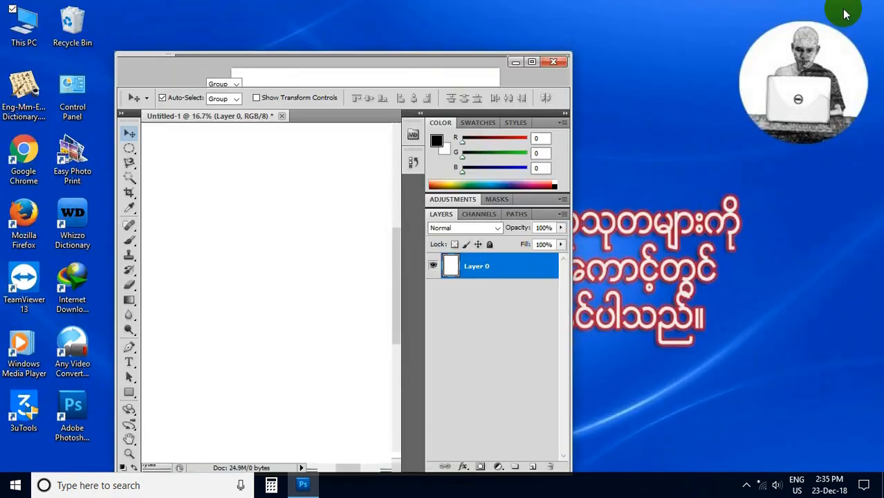
double_click(33, 26)
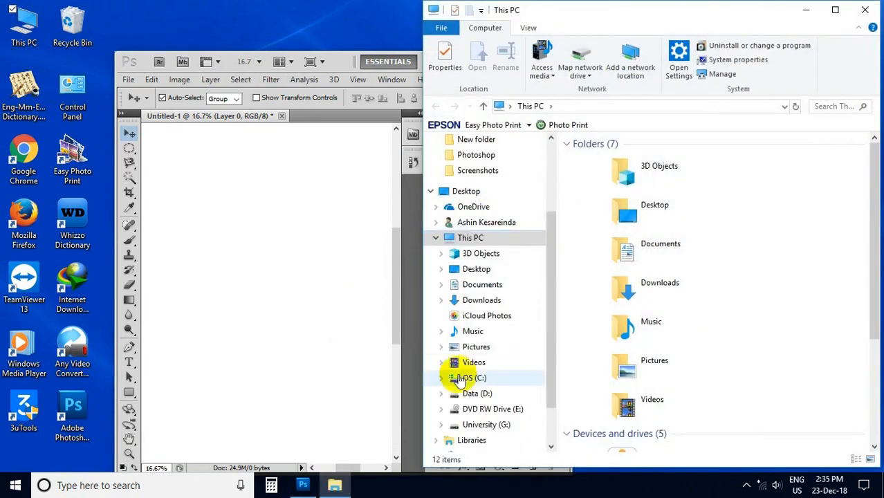
double_click(651, 370)
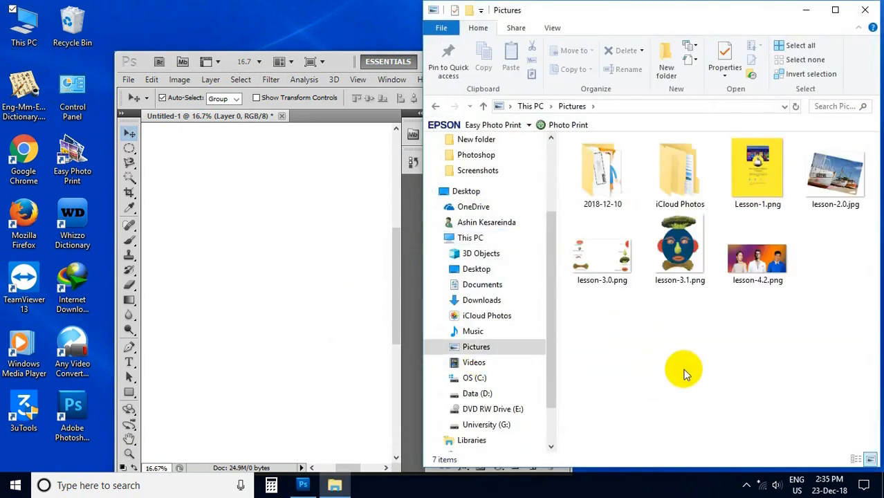
left_click_drag(335, 61, 222, 42)
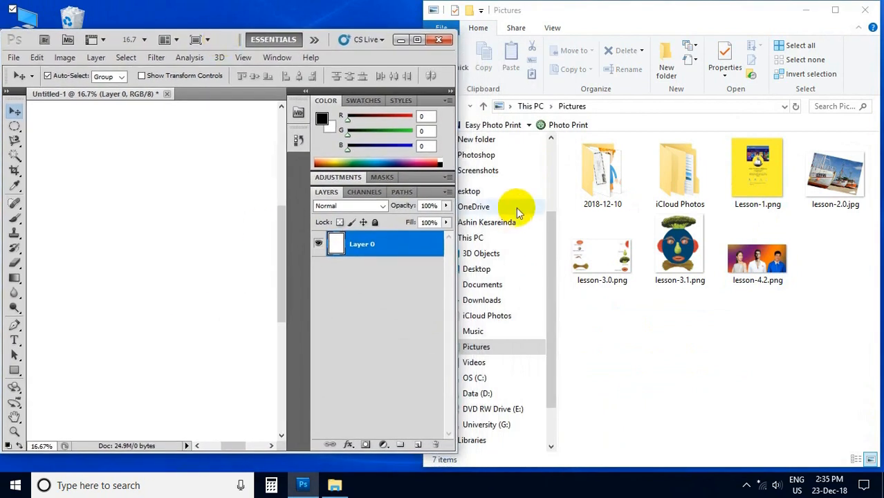
Place lesson-2.0.jpg and lesson-4.2.png from the Pictures folder into the document as separate layers
left_click_drag(654, 287, 14, 228)
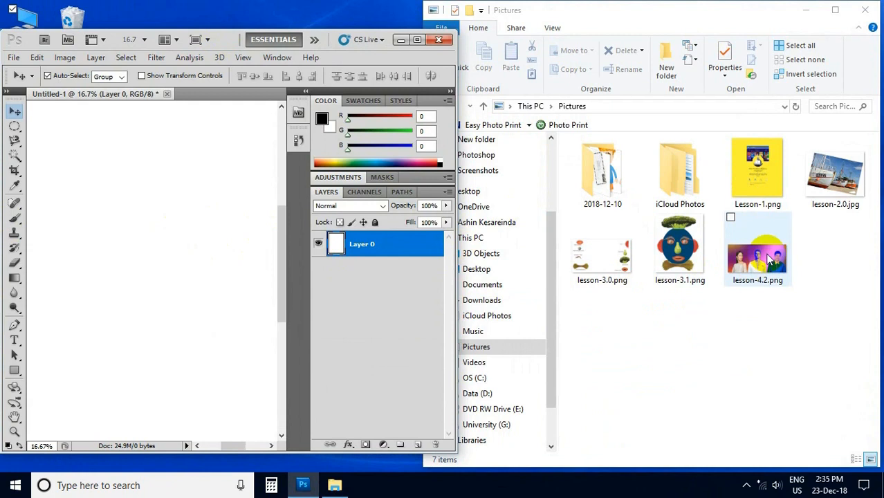
left_click_drag(840, 182, 166, 262)
key("Return")
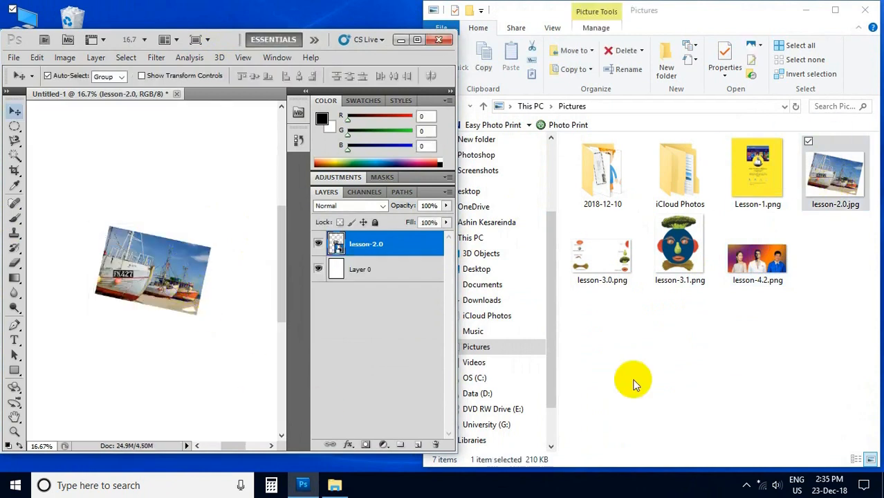
left_click_drag(747, 261, 125, 249)
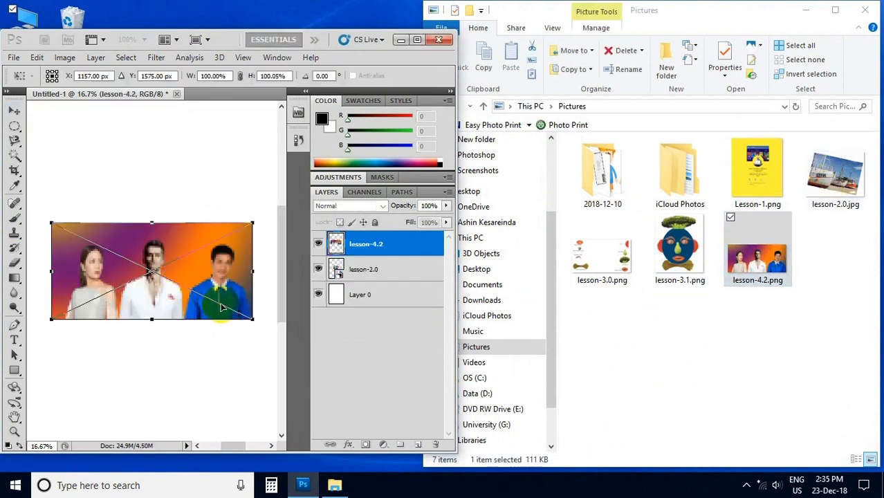
key("Return")
Place lesson-3.1.png and lesson-3.0.png from the Pictures folder into the document as separate layers
left_click_drag(680, 250, 272, 261)
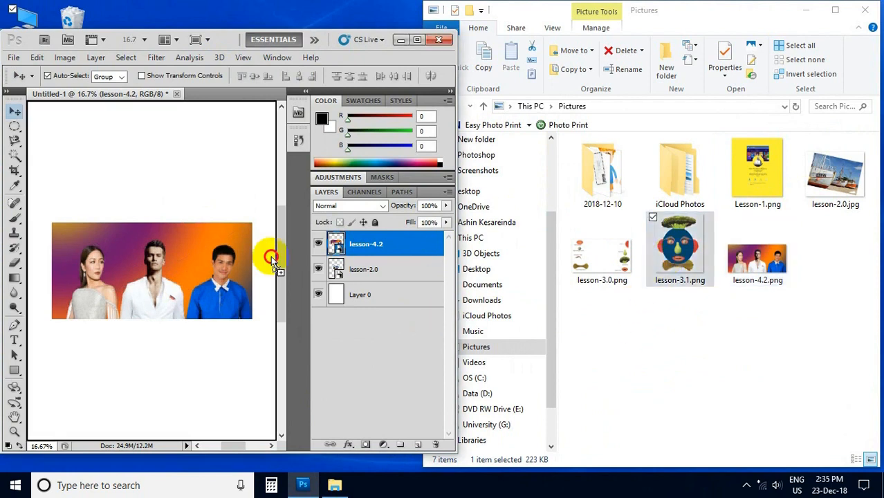
left_click_drag(193, 217, 181, 212)
key("Return")
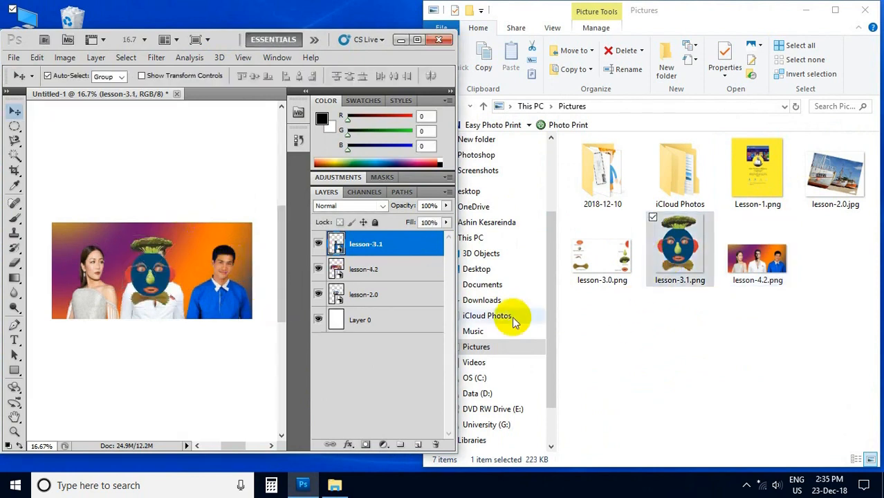
left_click_drag(618, 269, 200, 287)
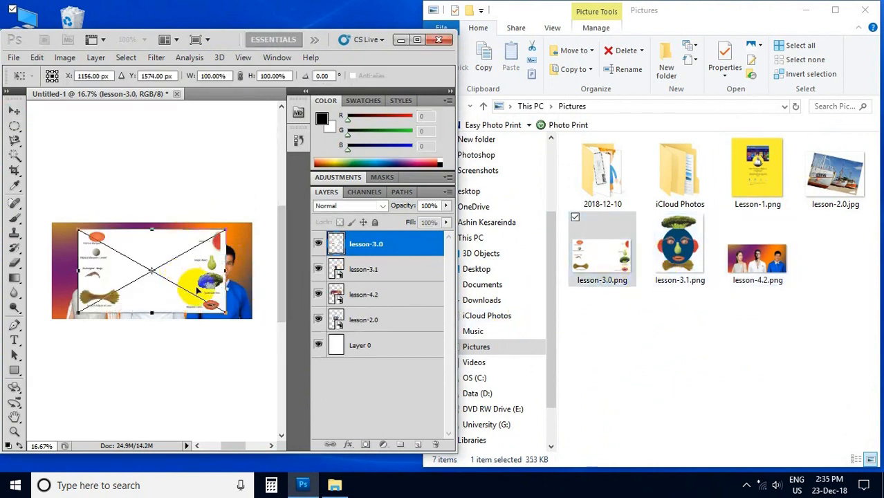
key("Return")
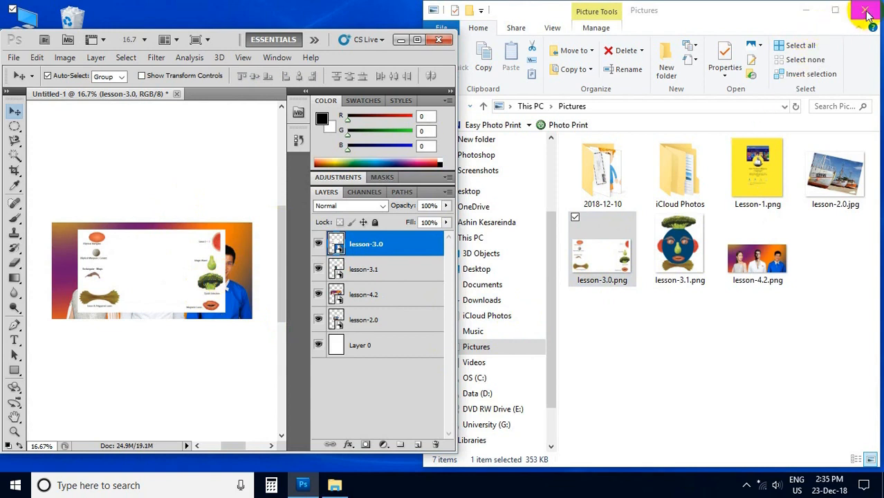
Close the Pictures folder window and maximize the Photoshop window
left_click(864, 10)
left_click(417, 41)
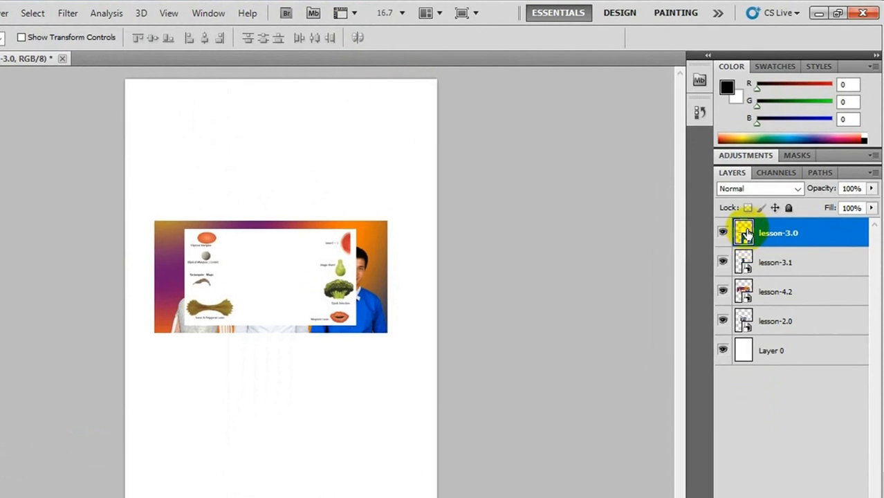
Try large thumbnails for the layer list and settle on medium thumbnails
right_click(743, 235)
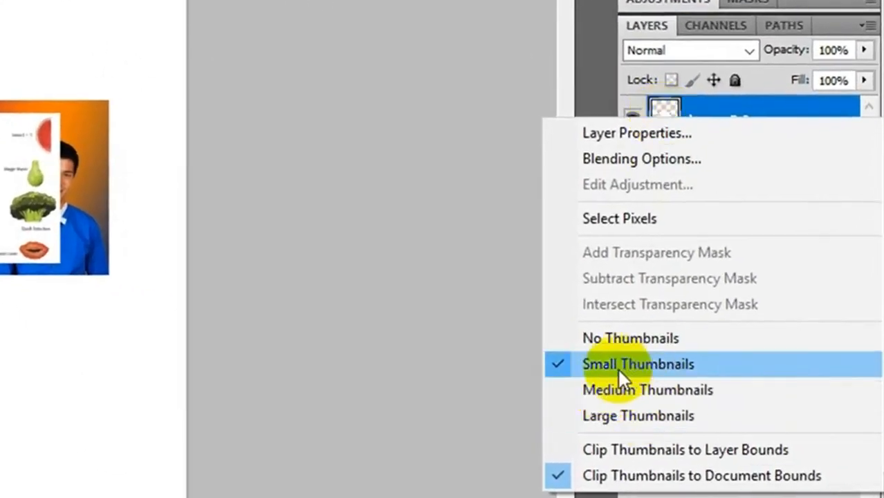
left_click(603, 420)
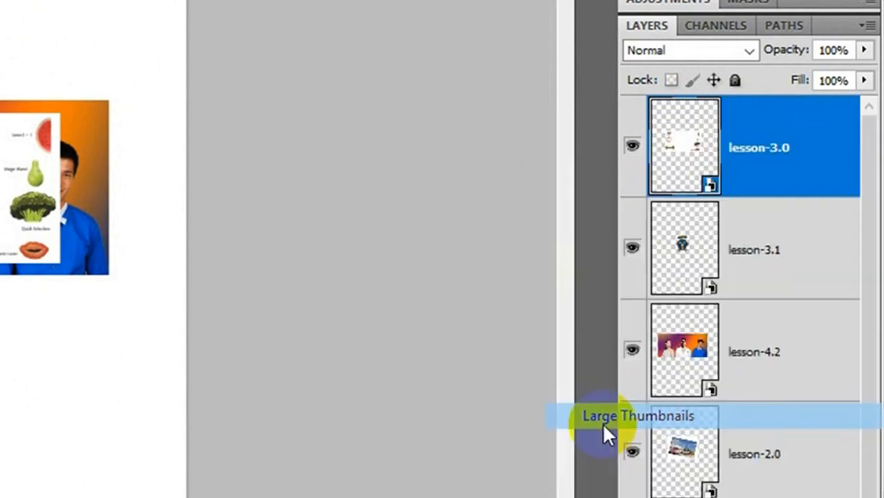
right_click(684, 143)
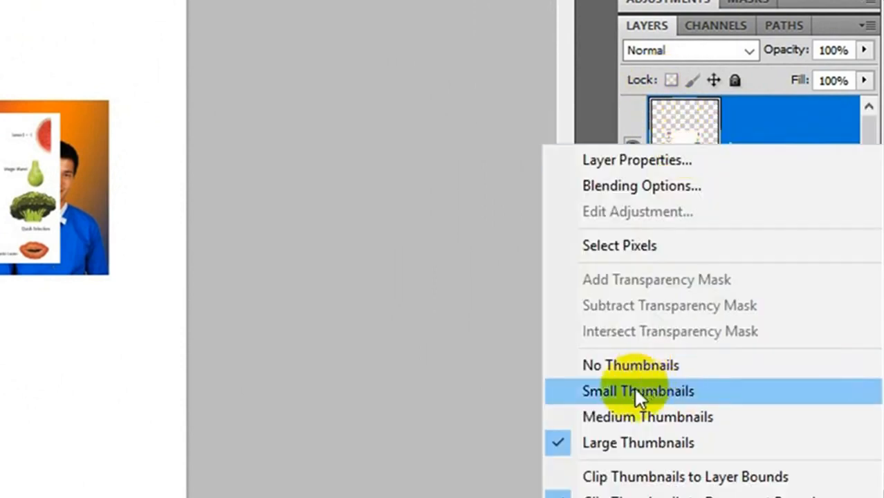
left_click(597, 418)
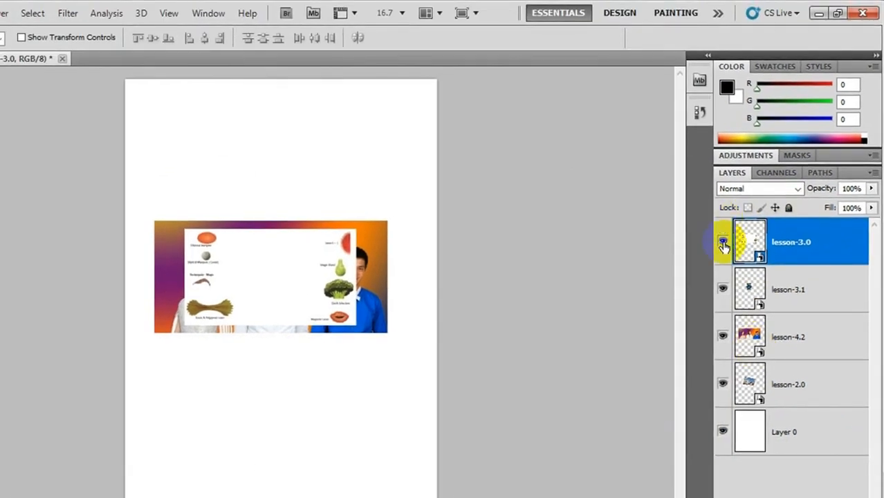
Hide the lesson-3.0, lesson-3.1 and lesson-4.2 layers one by one, and show lesson-4.2 and lesson-3.1 again
left_click(722, 243)
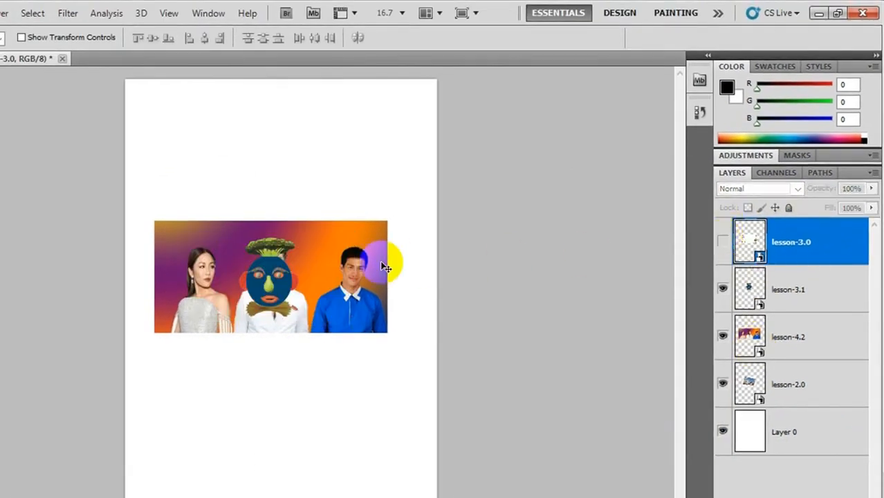
left_click(722, 291)
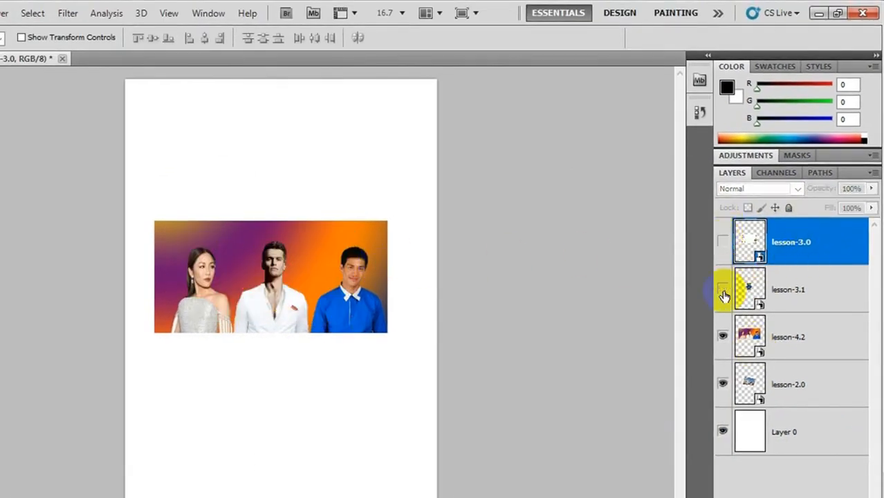
left_click(722, 339)
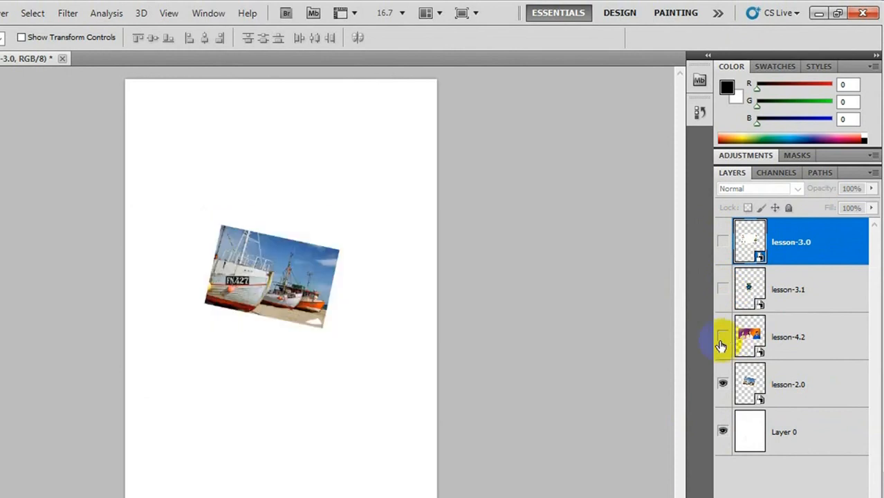
left_click(722, 338)
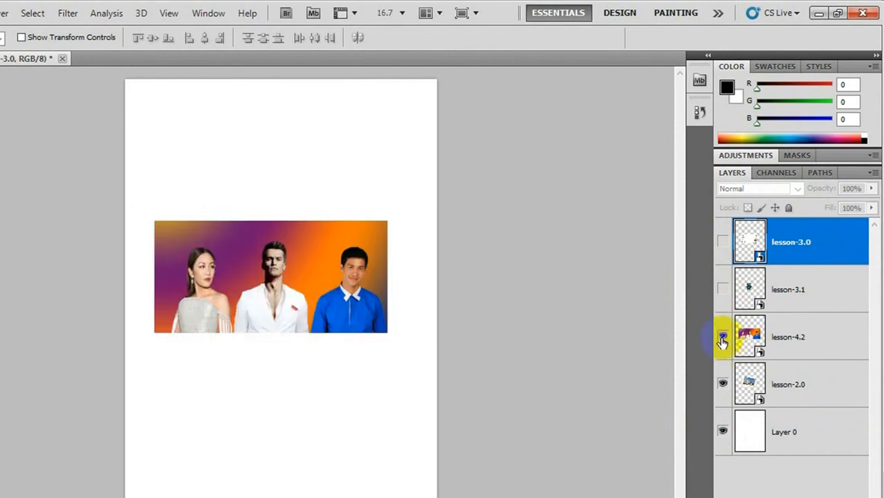
left_click(722, 289)
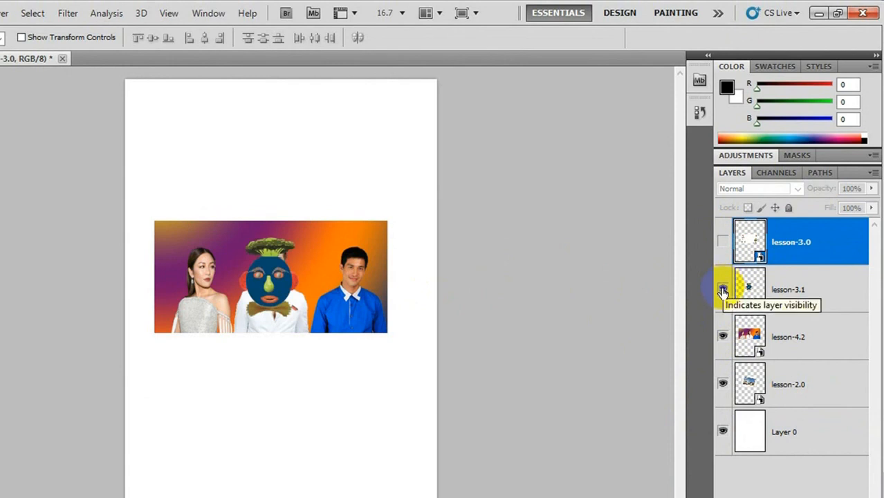
Hide every layer except lesson-4.2 in one go, and show Layer 0 and lesson-2.0 again
left_click(722, 339, "alt")
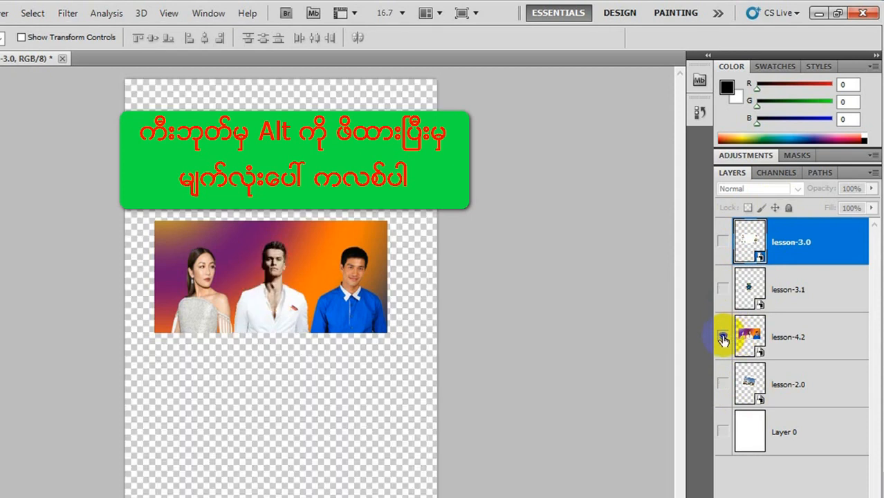
left_click(723, 431)
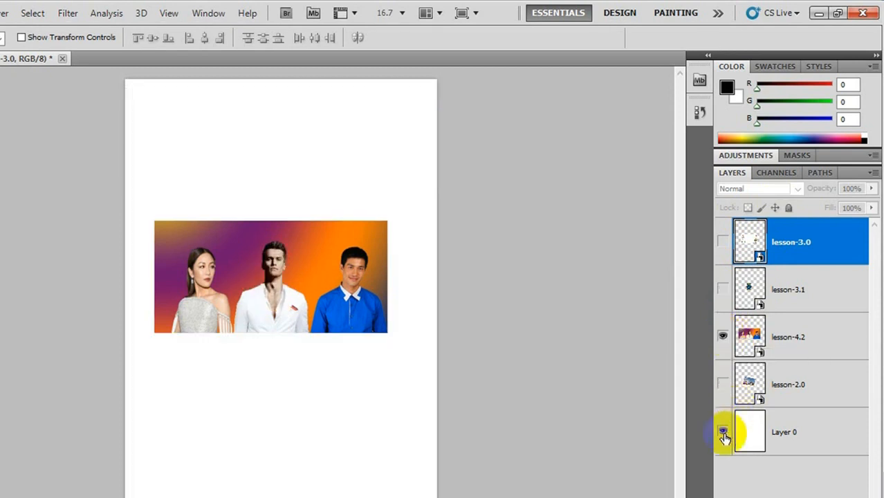
left_click(723, 385)
Move the lesson-4.2 picture up the page to uncover the boats picture, and show the lesson-3.1 and lesson-3.0 layers
left_click(257, 253)
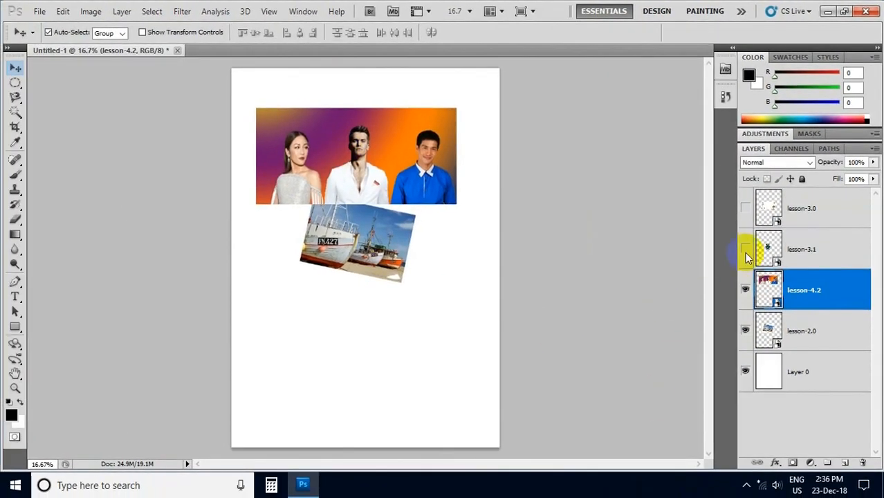
left_click(745, 251)
left_click(745, 209)
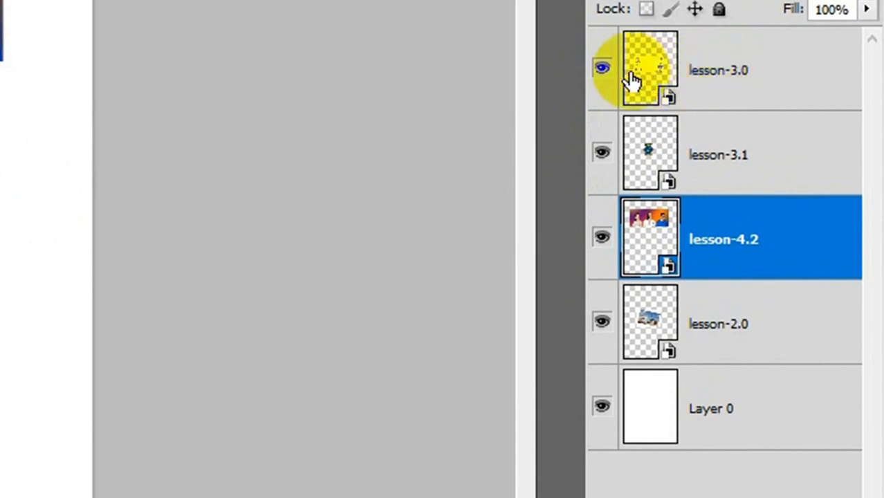
Rename the lesson-3.0 layer as food
double_click(720, 72)
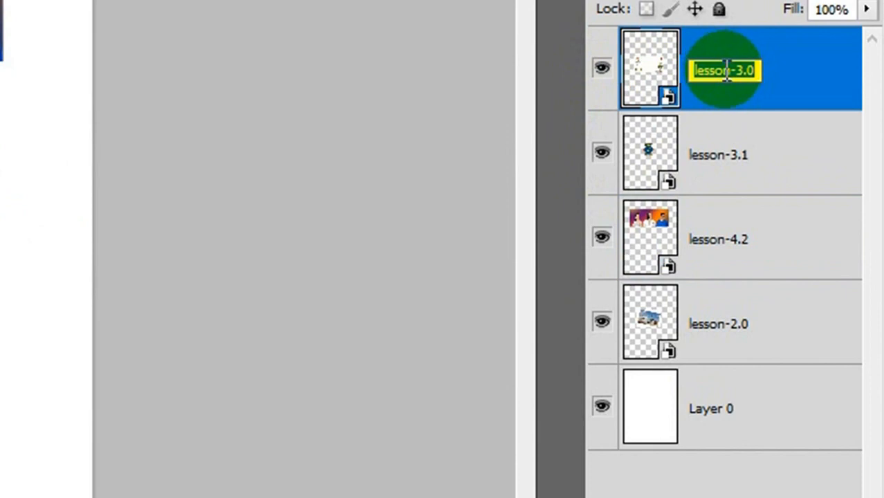
type("food")
key("Return")
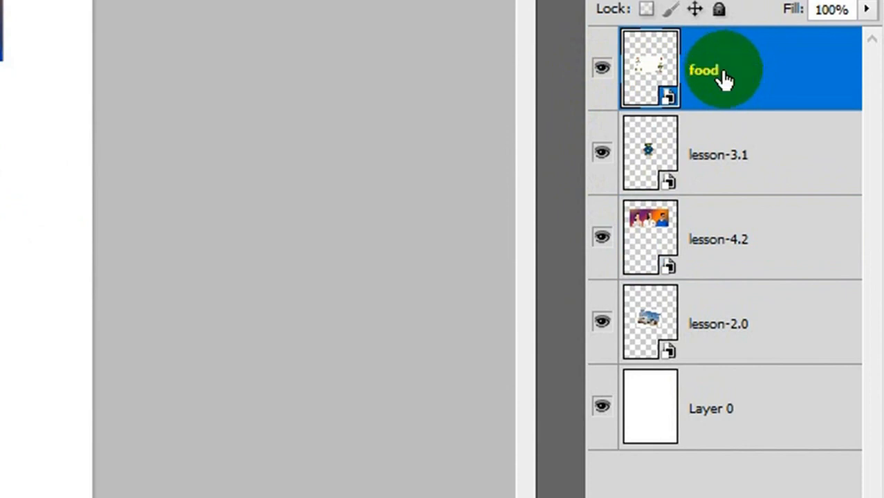
Rename the lesson-3.1 layer as head
double_click(718, 157)
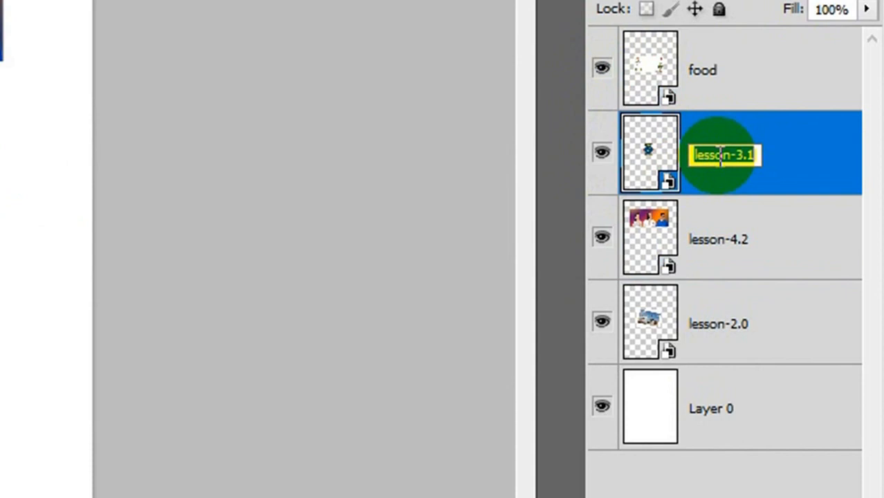
type("hea")
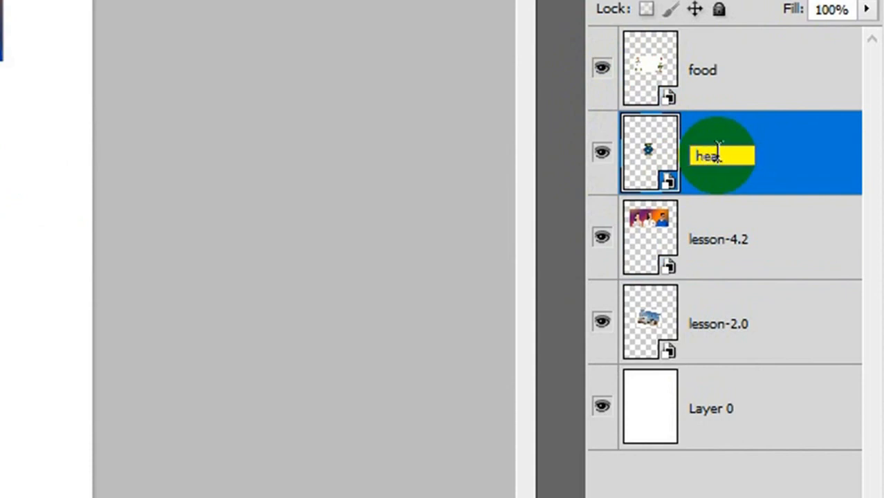
type("d")
left_click(716, 165)
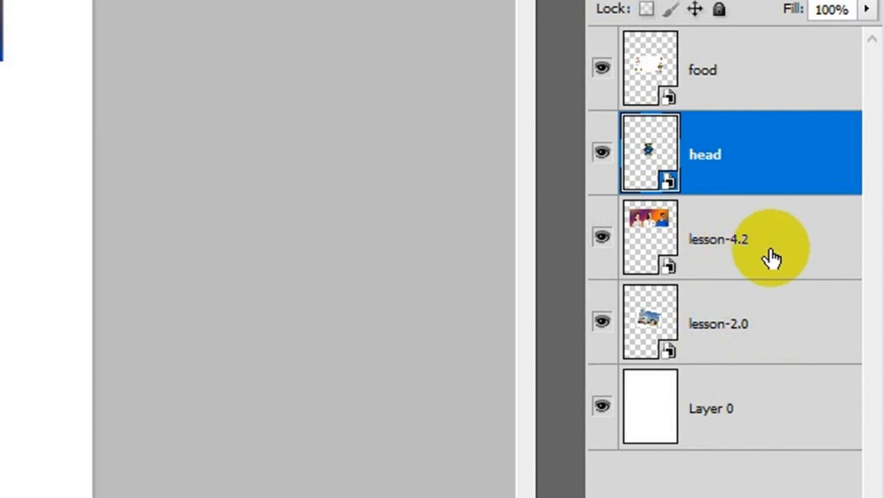
Rename the lesson-4.2 layer as people
double_click(716, 245)
type("peop")
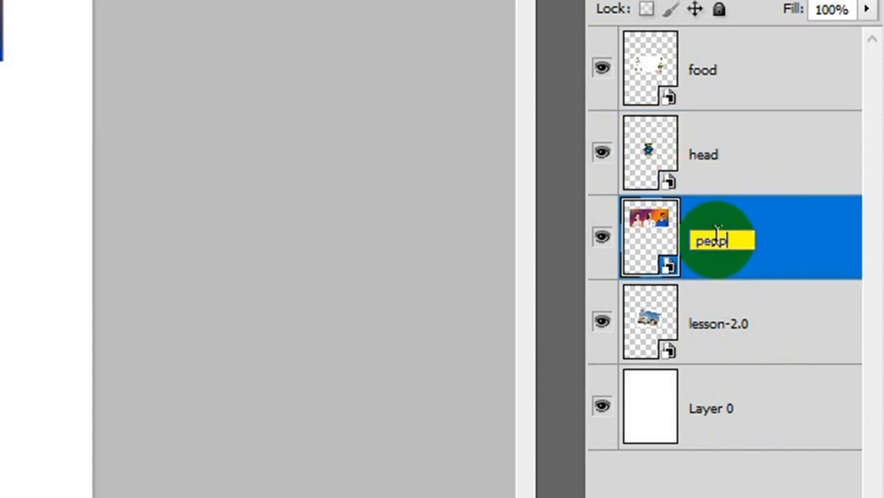
type("le")
key("Return")
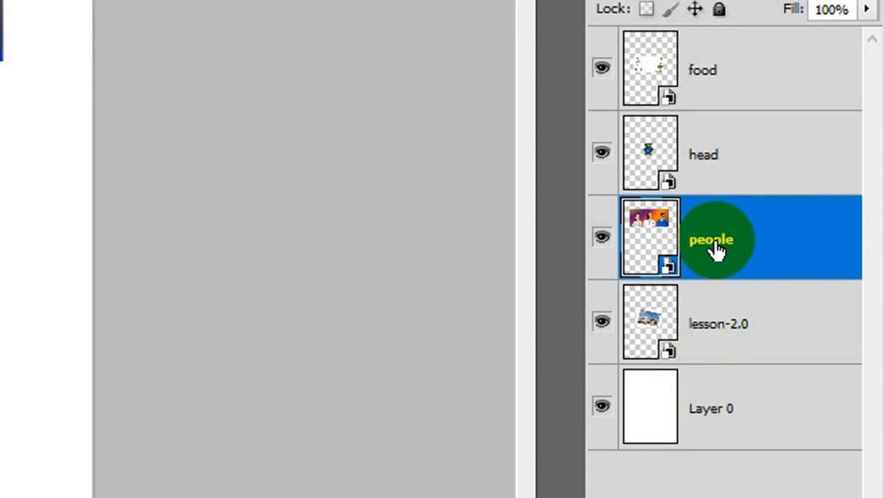
Rename the lesson-2.0 layer as ship
double_click(725, 322)
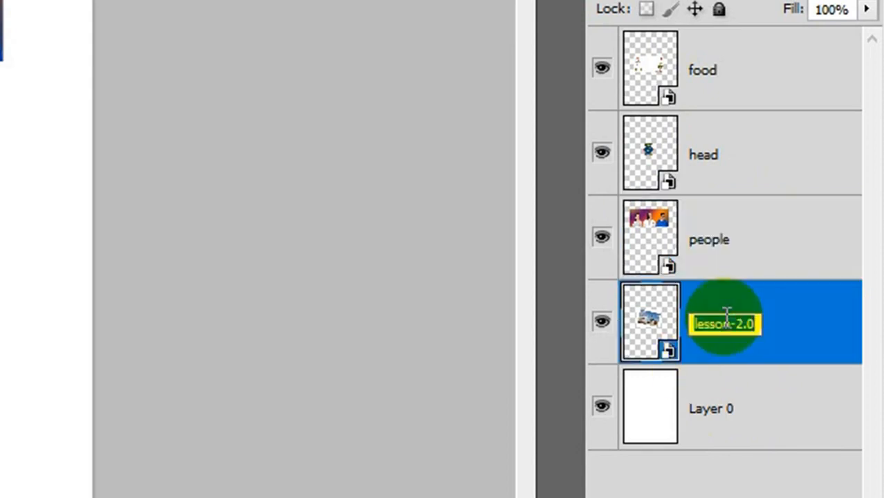
type("ship")
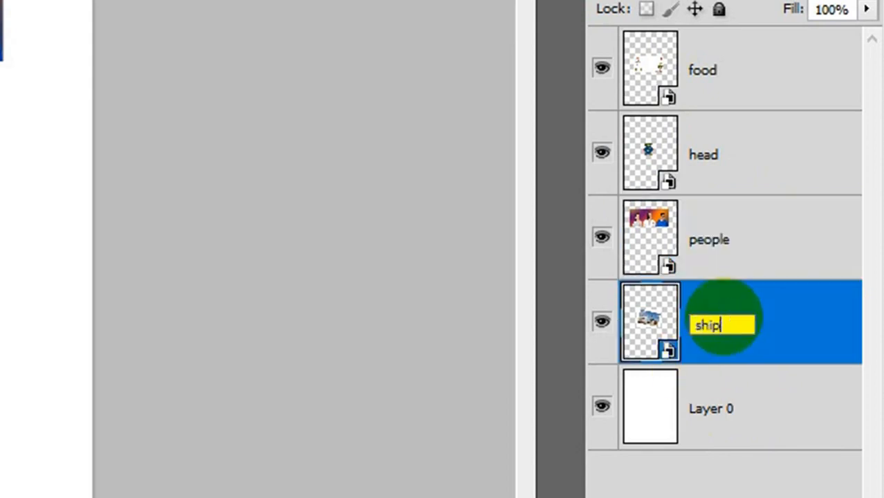
key("Return")
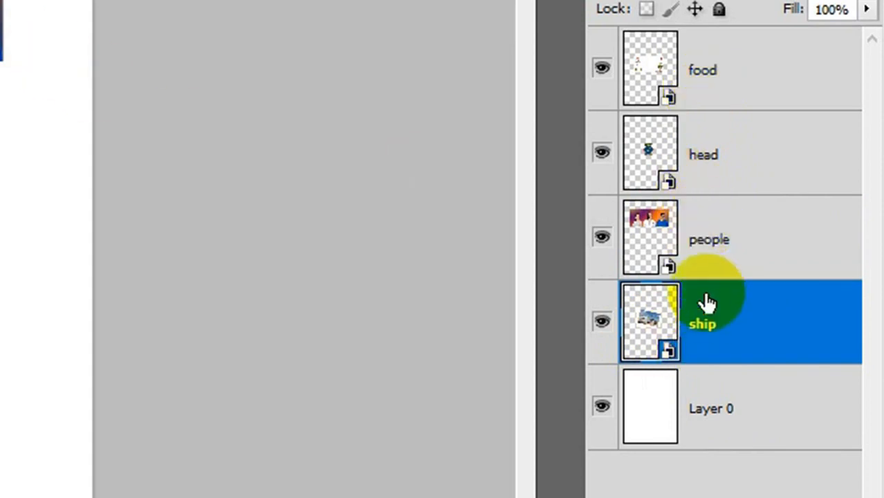
Duplicate the people layer within the same document and move the copy down to the lower part of the page
left_click(711, 244)
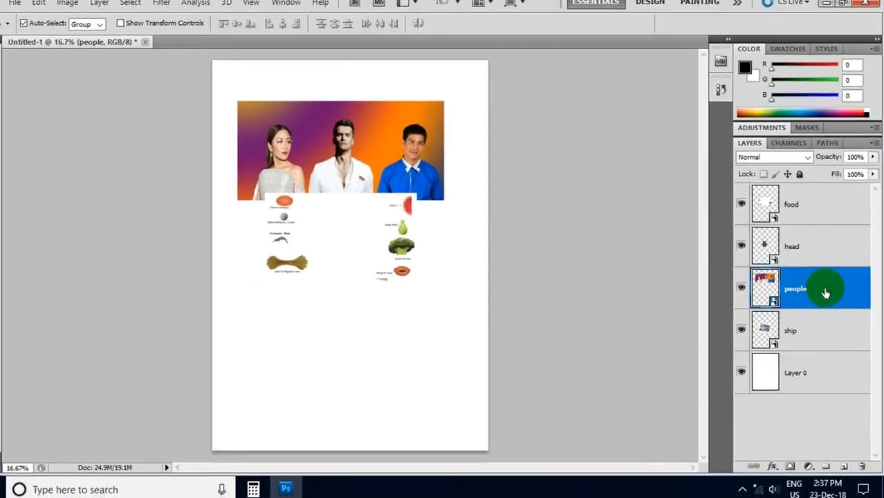
right_click(825, 288)
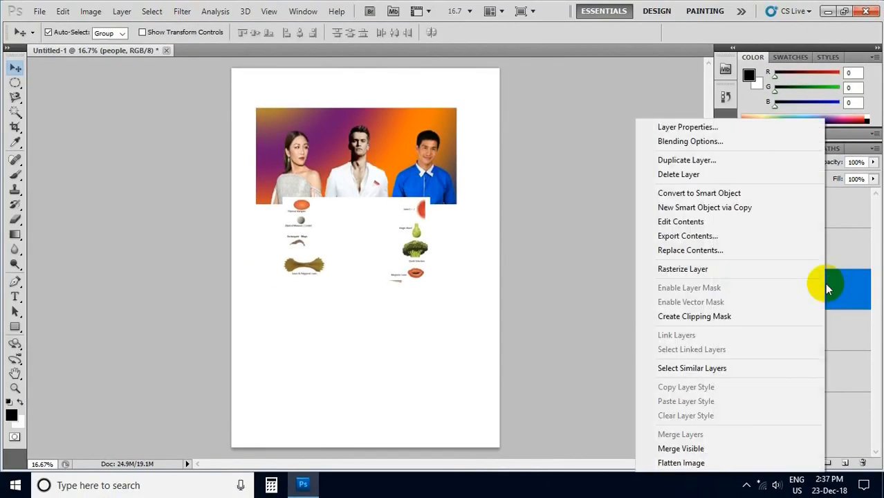
left_click(707, 167)
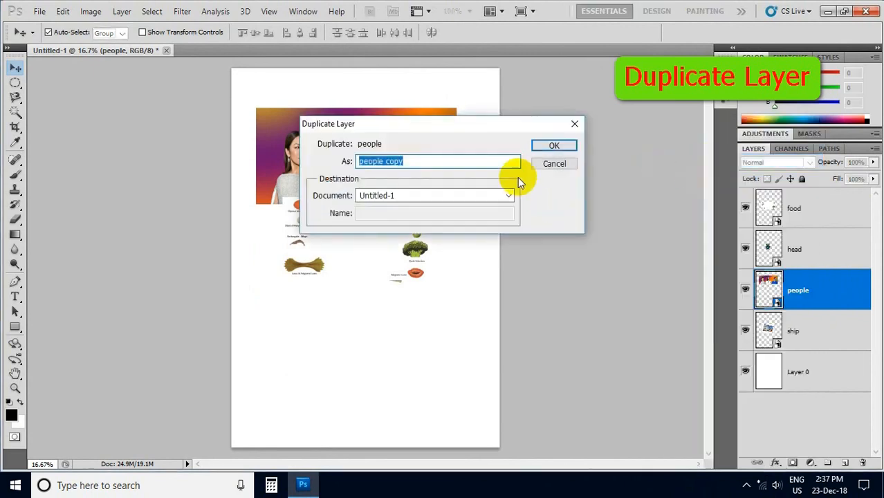
left_click(554, 146)
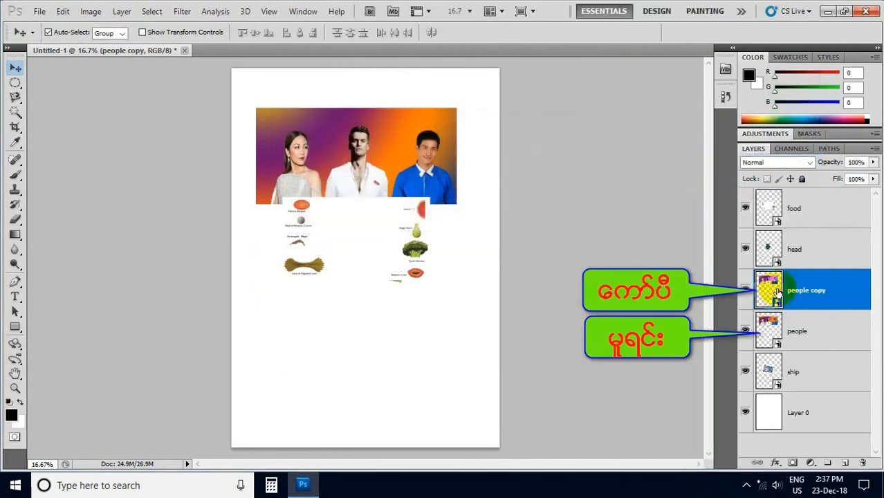
left_click_drag(384, 155, 390, 333)
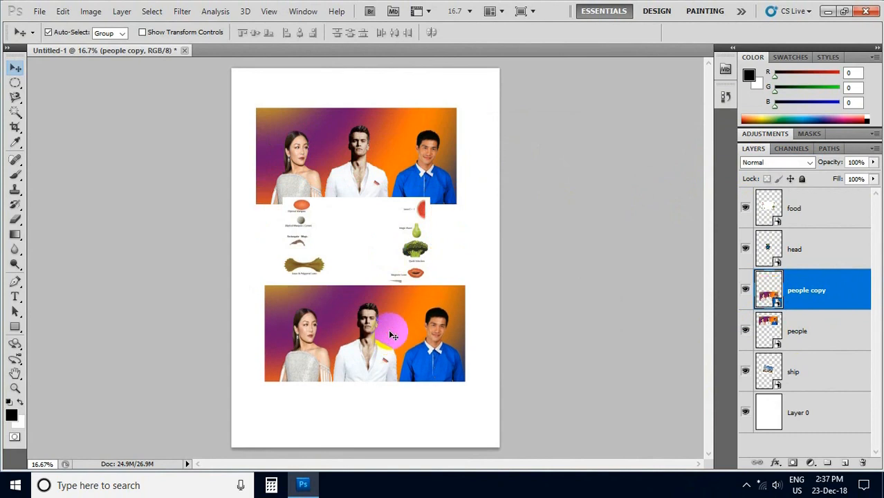
Duplicate the head layer within the same document under the default copy name
left_click(808, 251)
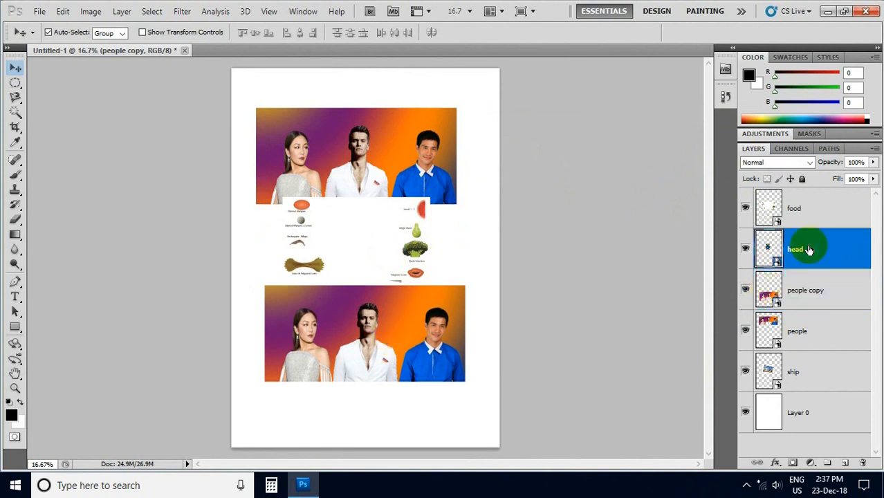
right_click(811, 250)
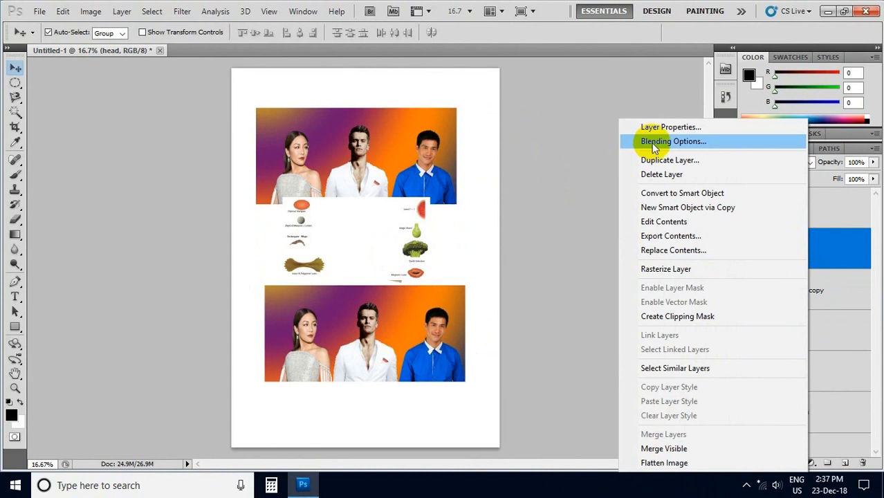
left_click(674, 161)
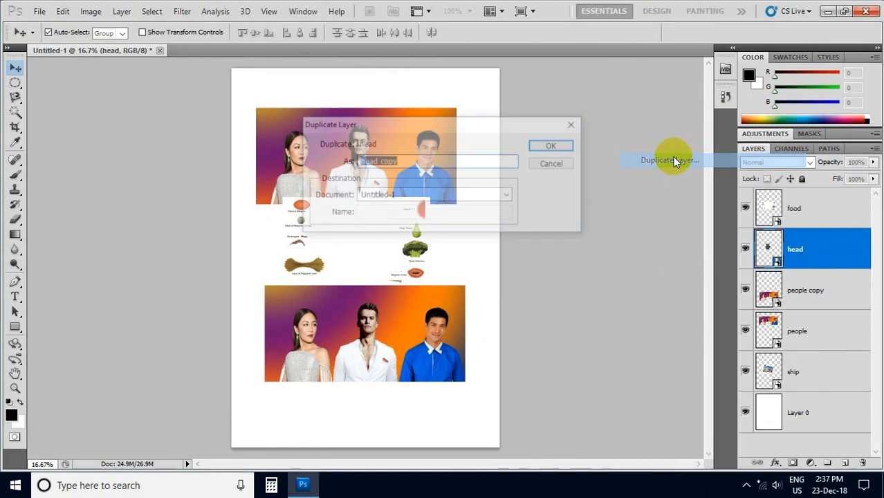
left_click(551, 146)
Move the people copy picture further down the page and shift the food picture down to uncover the heads and boats
left_click_drag(394, 330, 405, 376)
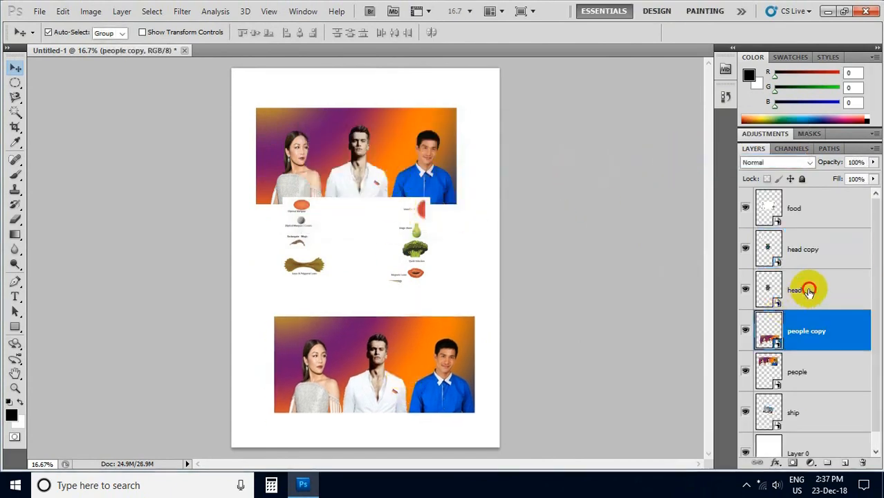
left_click(811, 291)
left_click_drag(353, 253, 366, 318)
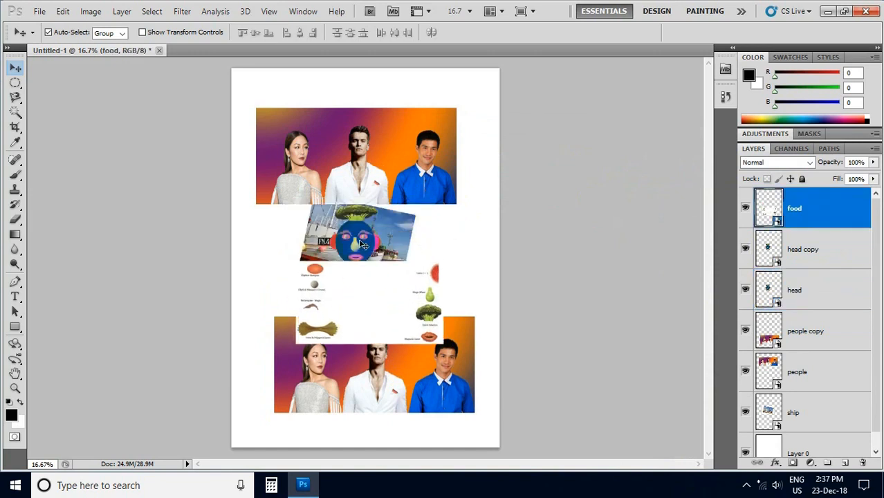
Move the head copy to the top of the page over the people picture, and the original head to the right of the boats
left_click_drag(356, 232, 364, 99)
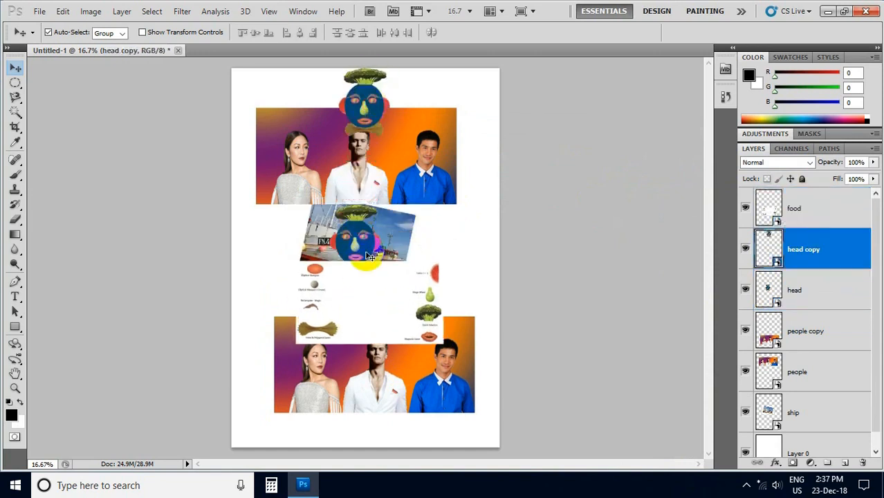
left_click_drag(351, 248, 460, 255)
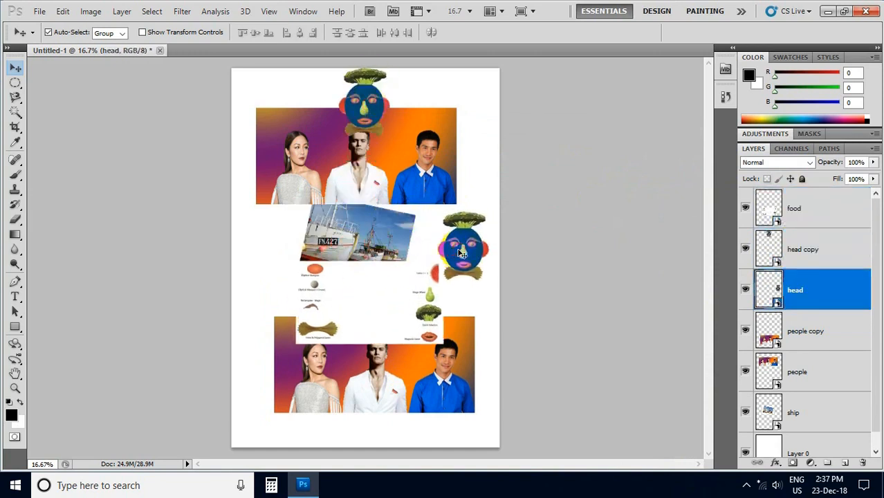
Delete the people copy layer
left_click(805, 343)
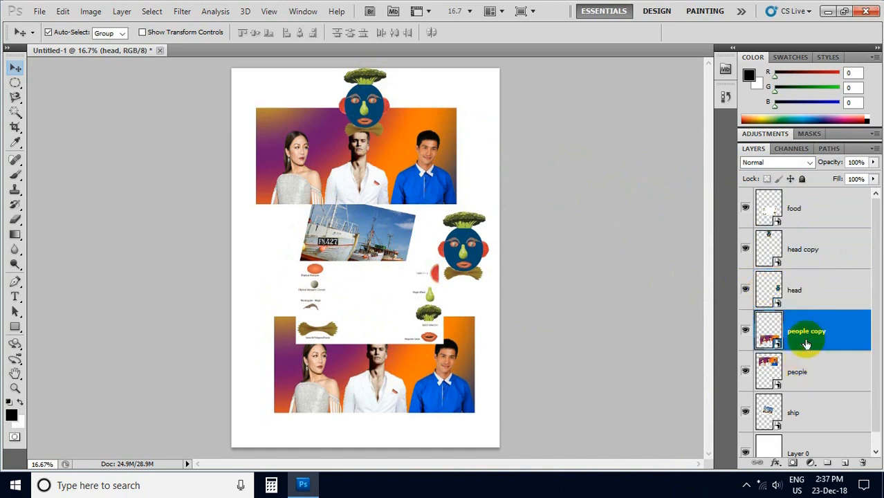
right_click(795, 332)
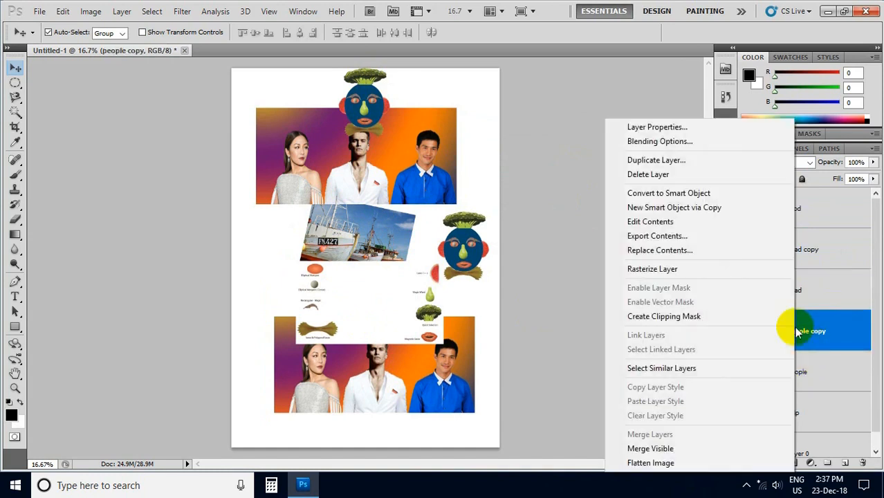
left_click(645, 177)
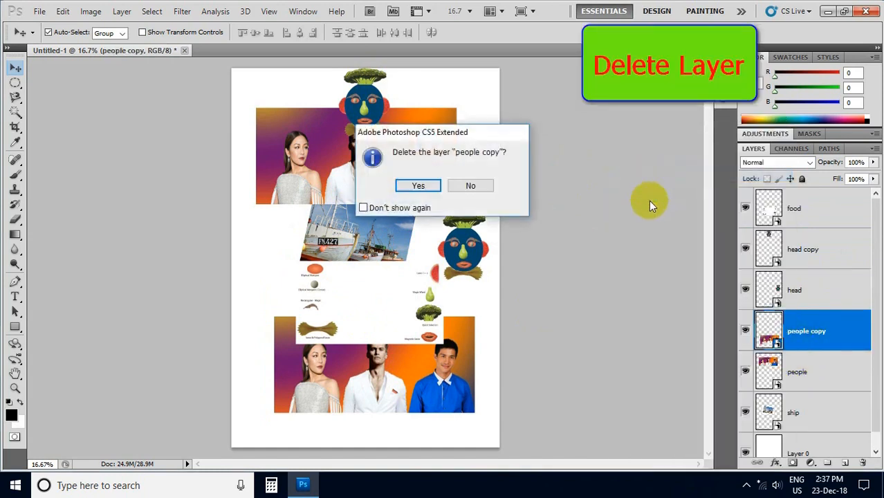
left_click(420, 187)
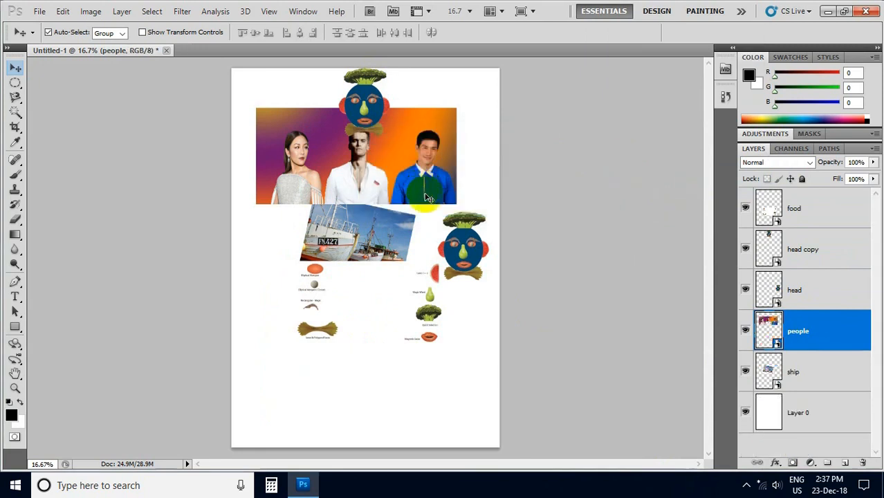
Add one new empty layer directly above the ship layer and another directly above the head layer
left_click(792, 385)
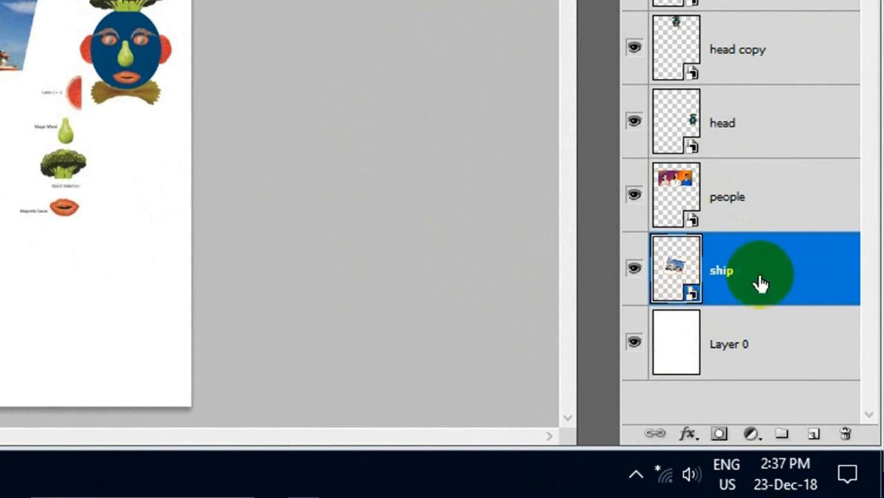
left_click(816, 437)
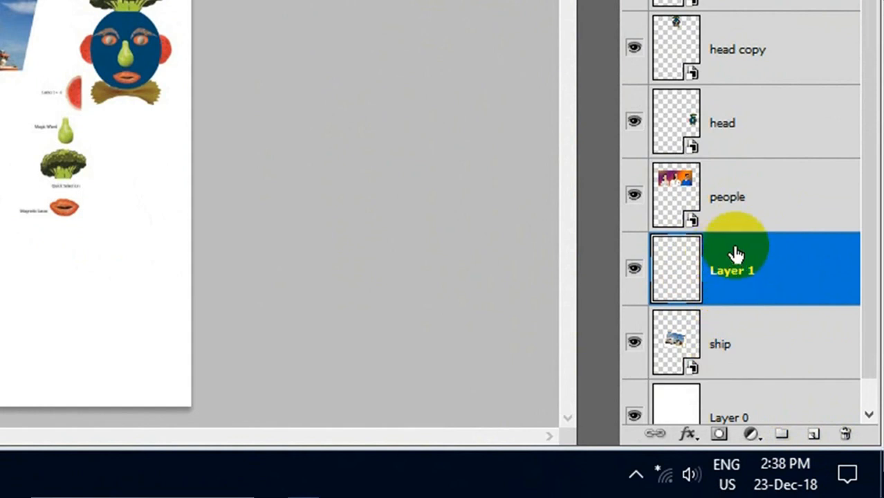
left_click(735, 127)
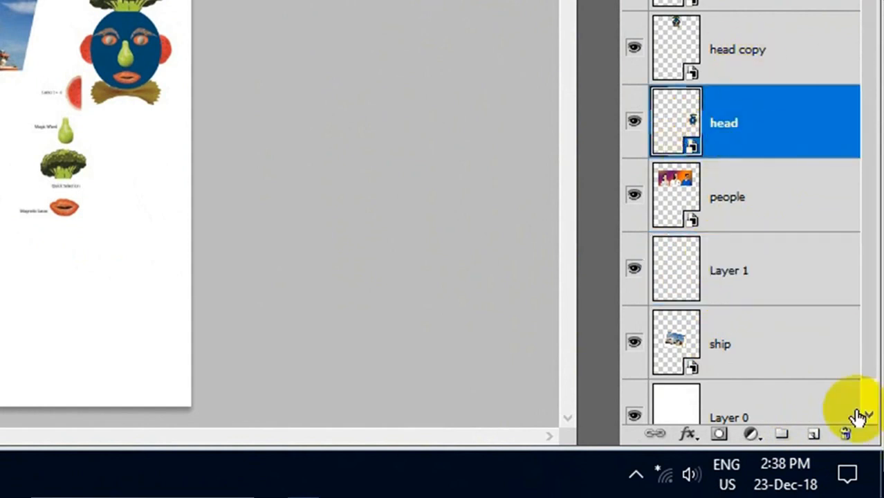
left_click(814, 436)
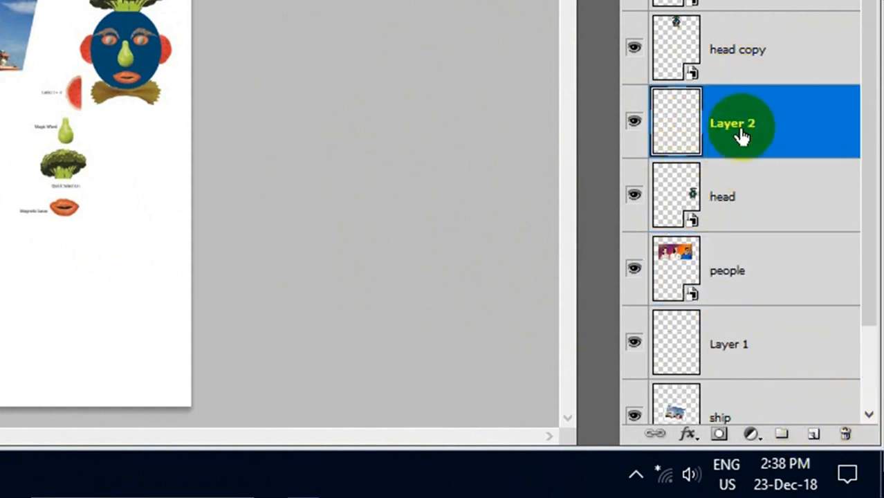
Delete both new empty layers, the one above head first and the one above ship second
left_click_drag(740, 136, 858, 437)
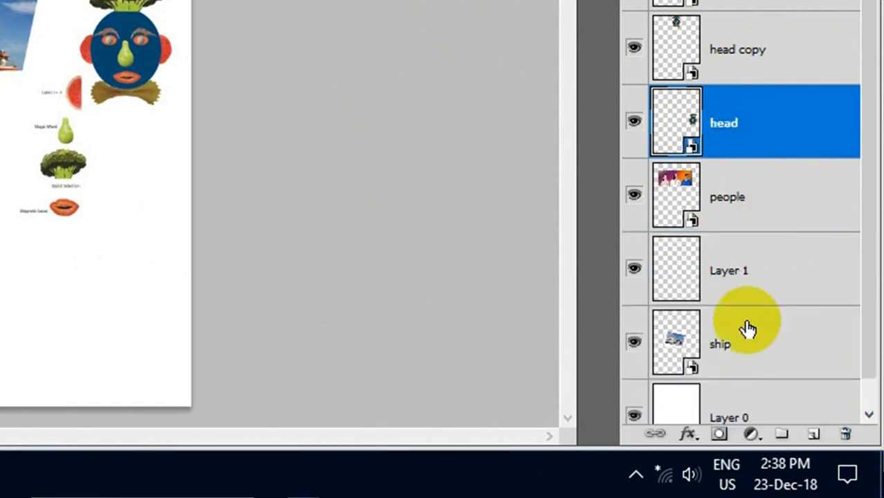
left_click_drag(732, 271, 850, 445)
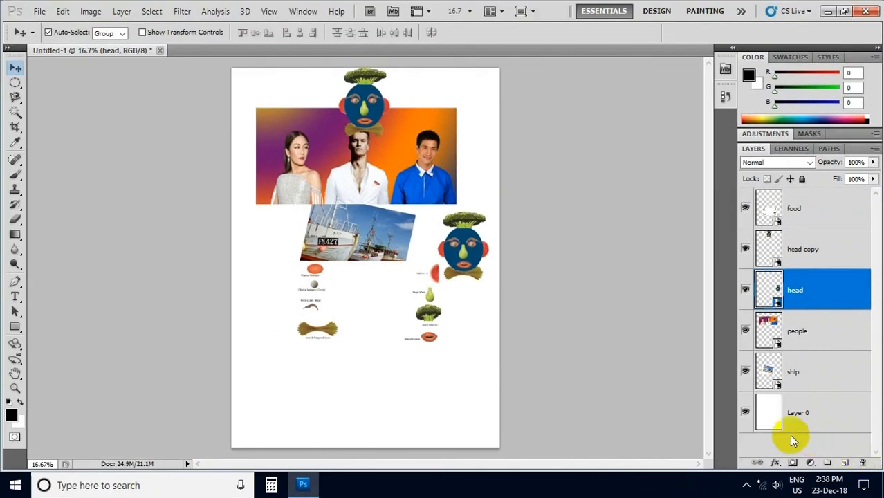
Move the food picture below the boats, scale it proportionally to 141.93% with Free Transform, and position it near the page's lower edge
left_click(794, 211)
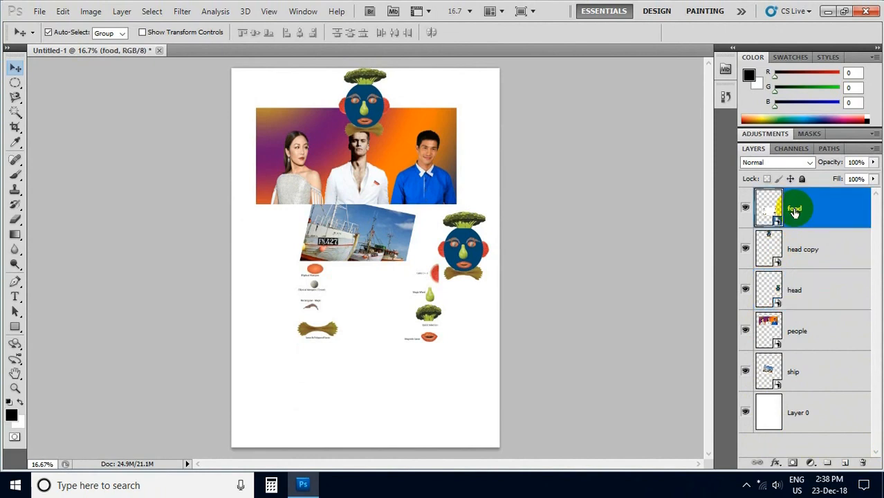
left_click_drag(414, 316, 396, 361)
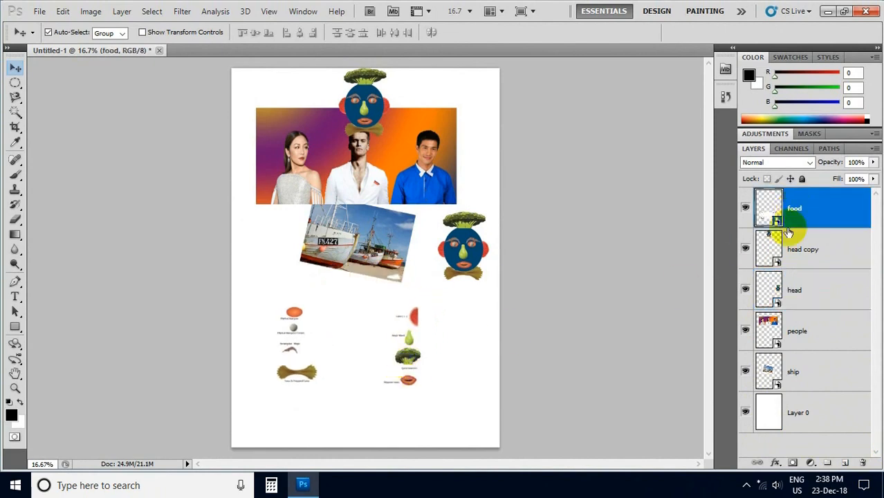
left_click(63, 12)
left_click(111, 249)
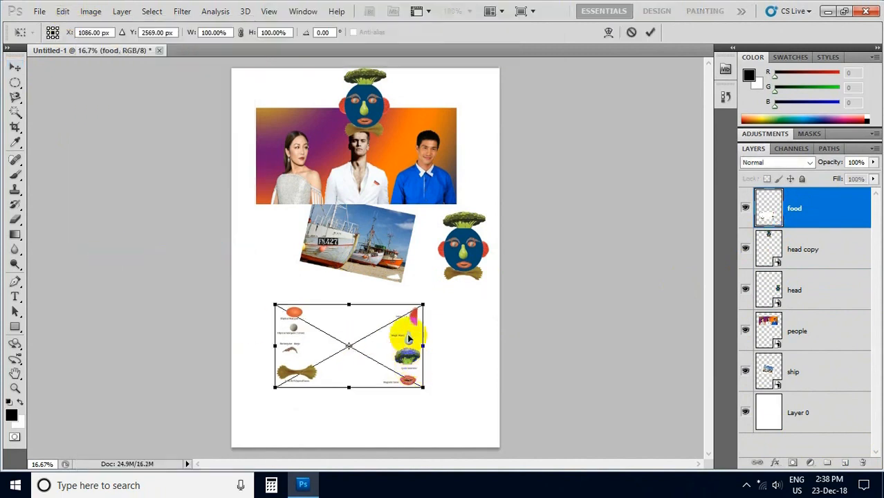
left_click_drag(431, 299, 487, 269)
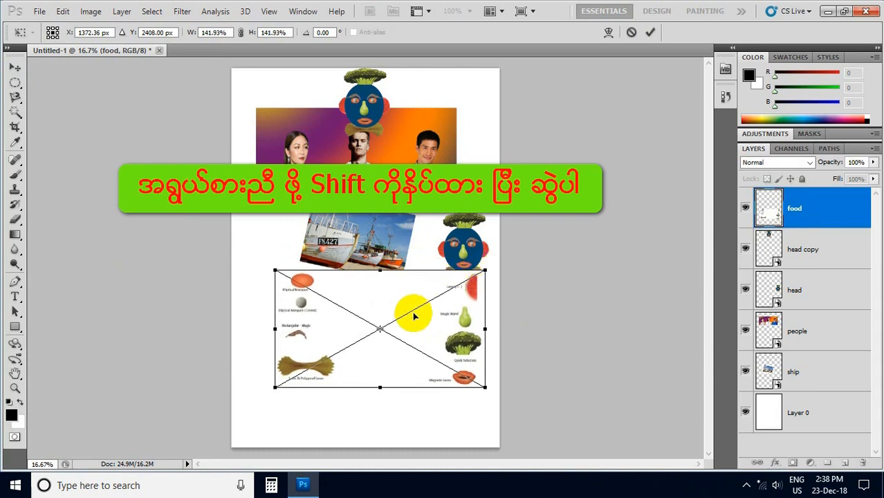
left_click_drag(402, 324, 394, 366)
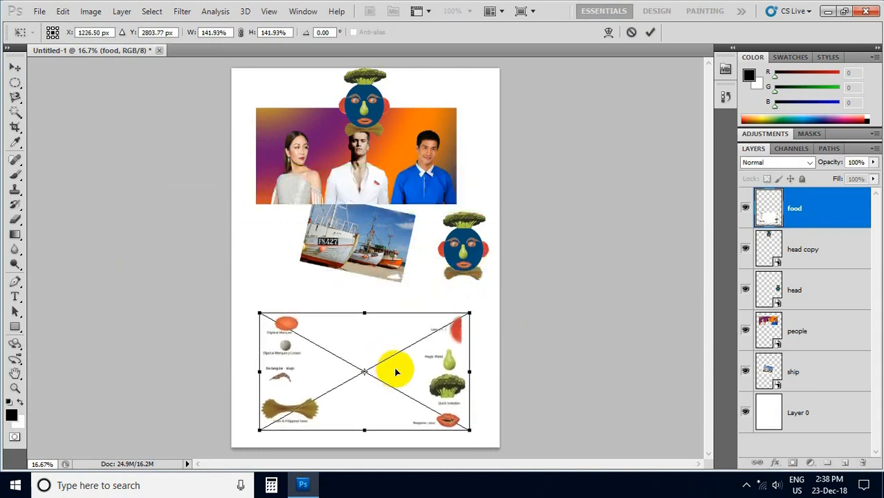
key("Return")
Move the lower head over the boats' edge, enlarge it proportionally with Free Transform, and rotate it clockwise until its broccoli hair points right
left_click_drag(466, 274, 429, 277)
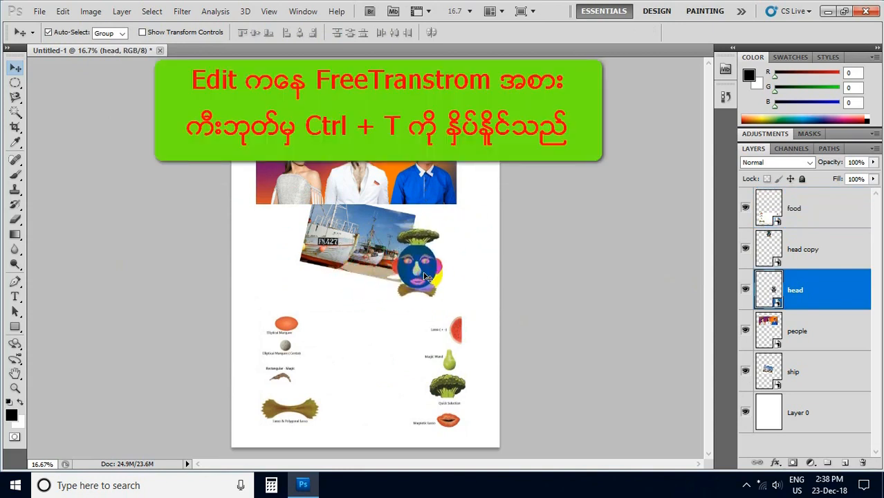
key("ctrl+t")
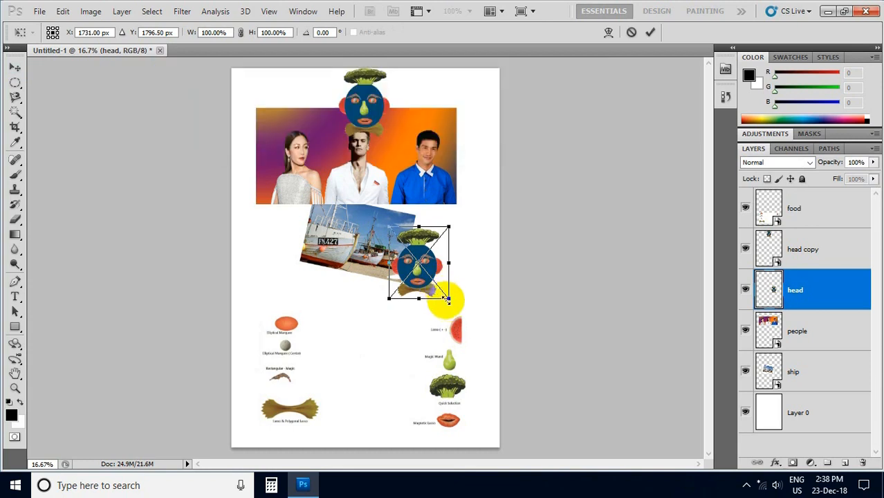
left_click_drag(448, 299, 477, 331)
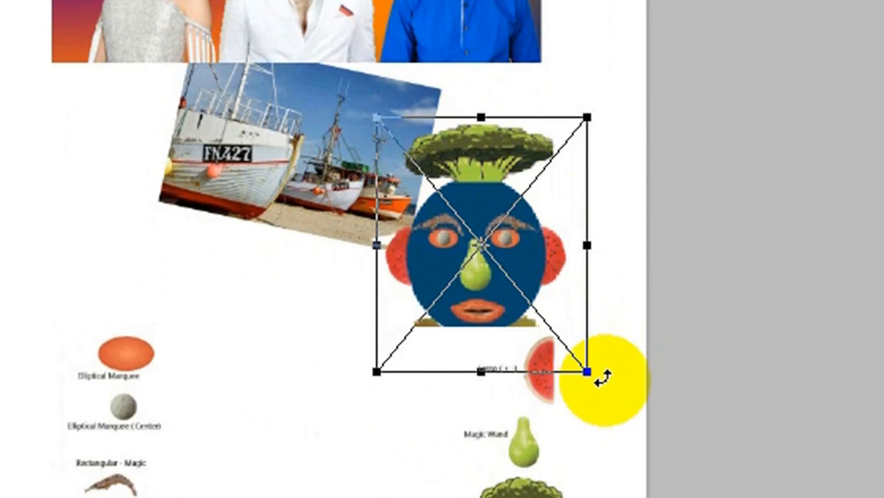
mouse_move(602, 377)
left_mouse_down()
mouse_move(609, 408)
mouse_move(387, 427)
left_mouse_up()
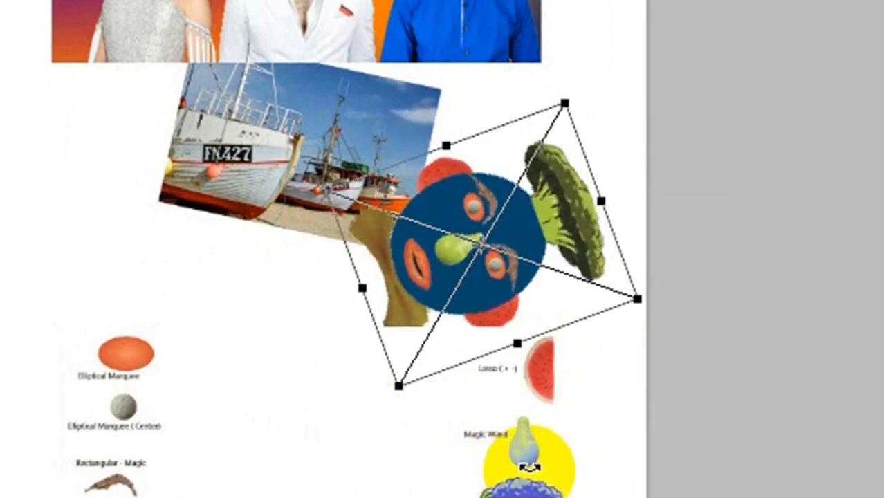
key("Return")
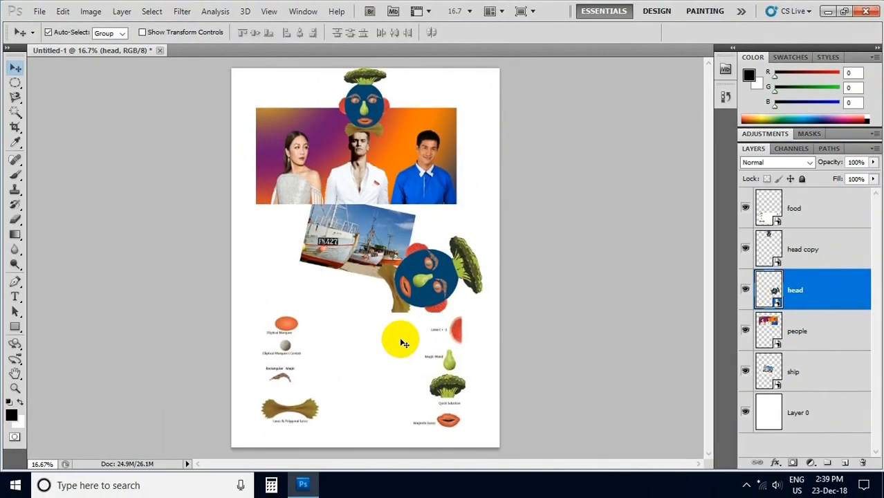
Move the upper head slightly down and the people picture down beneath it, over the boats
mouse_move(368, 116)
left_mouse_down()
mouse_move(279, 107)
mouse_move(395, 121)
mouse_move(362, 121)
left_mouse_up()
left_click_drag(401, 189, 406, 219)
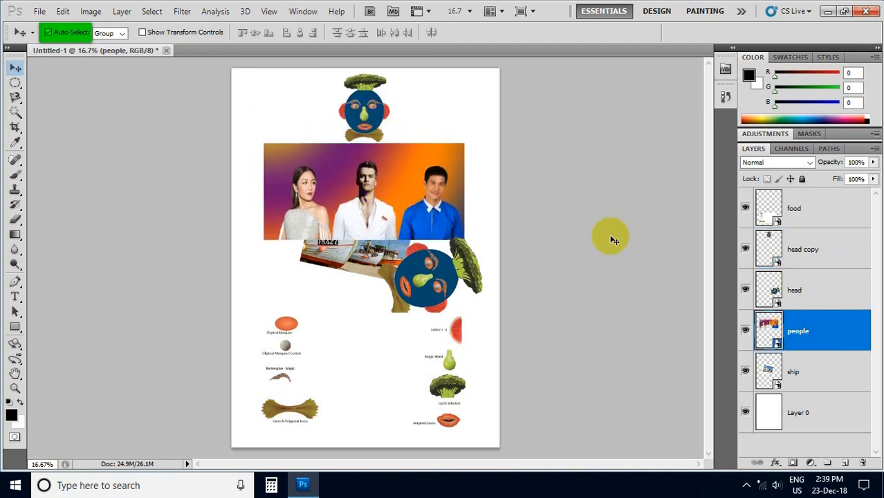
Select the head copy layer, turn off Auto-Select, and move the head to the page's top edge by dragging over empty page areas and other pictures
left_click(795, 253)
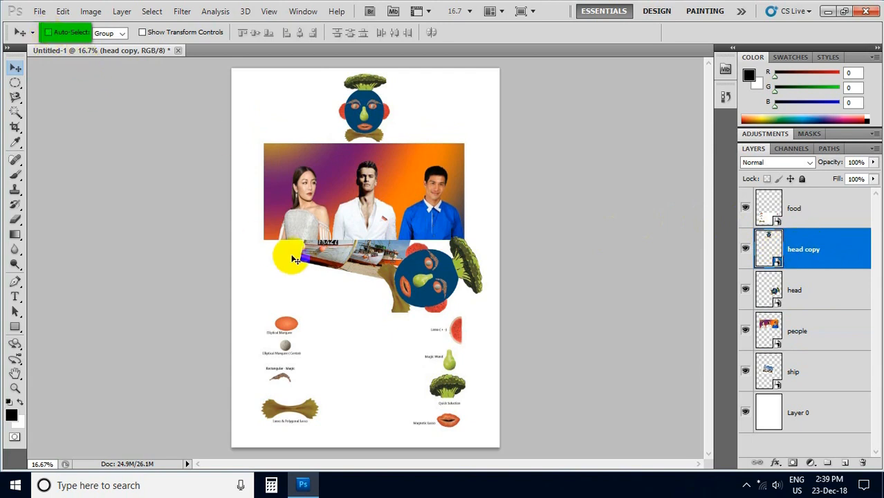
left_click_drag(349, 345, 321, 327)
mouse_move(275, 414)
left_mouse_down()
mouse_move(339, 387)
mouse_move(284, 406)
mouse_move(317, 413)
mouse_move(315, 422)
left_mouse_up()
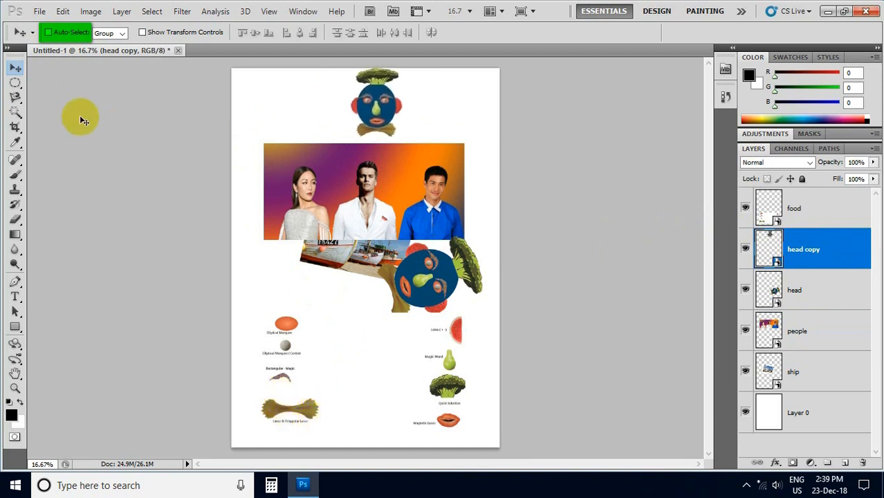
Turn Auto-Select back on and move the upper head down and left, and the people picture slightly down
left_click(49, 34)
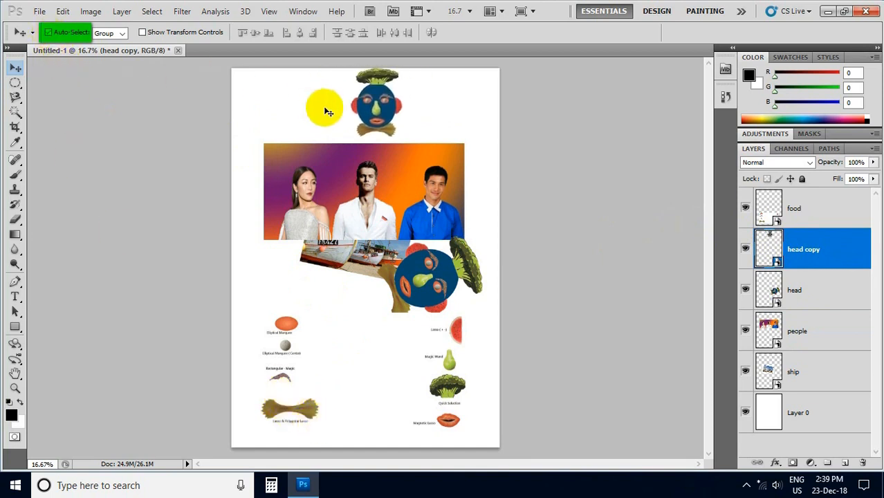
left_click_drag(375, 114, 350, 128)
mouse_move(329, 198)
left_mouse_down()
mouse_move(291, 220)
mouse_move(350, 224)
mouse_move(335, 208)
left_mouse_up()
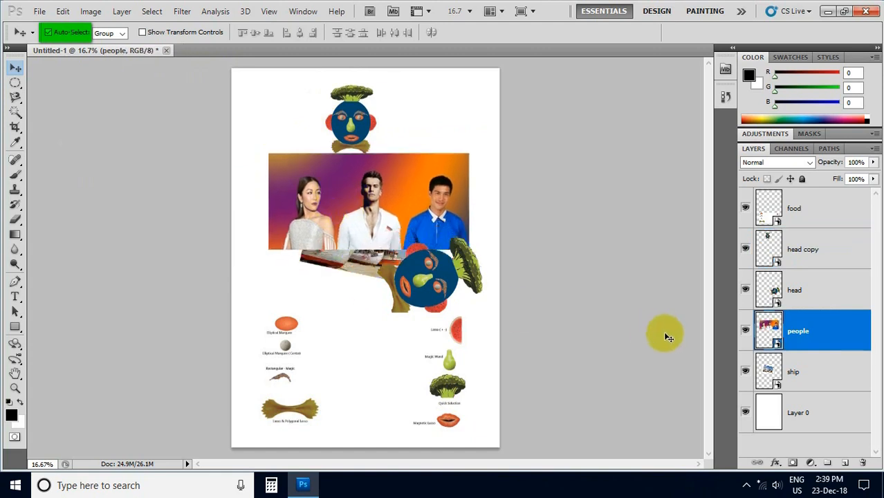
Rearrange the pictures: people near the page's upper edge, boats at left below, the small head between them, and the rotated head beside the boats
left_click(802, 339)
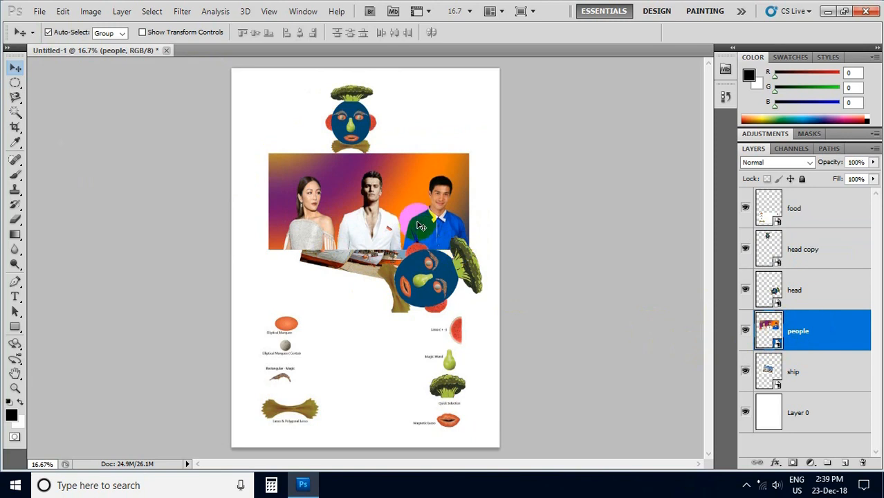
left_click_drag(398, 197, 400, 150)
left_click_drag(375, 225, 334, 252)
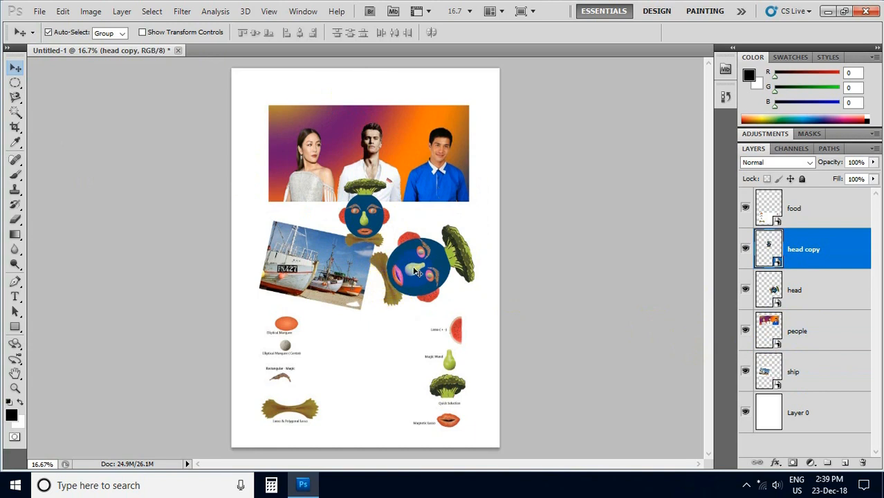
left_click_drag(416, 272, 418, 269)
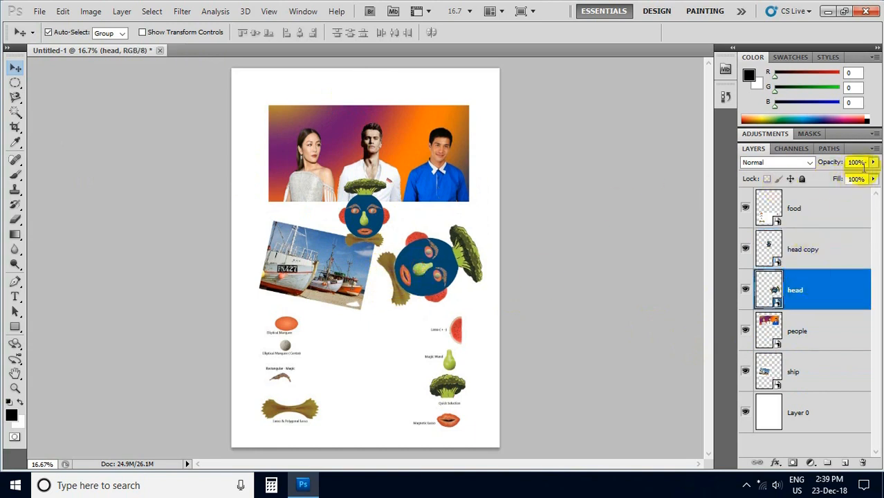
Set the head layer's opacity to 60%
left_click(856, 161)
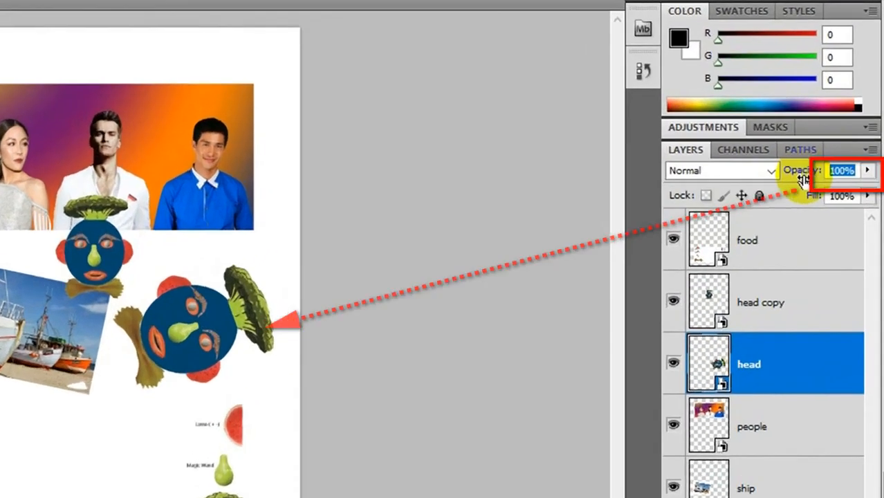
type("50")
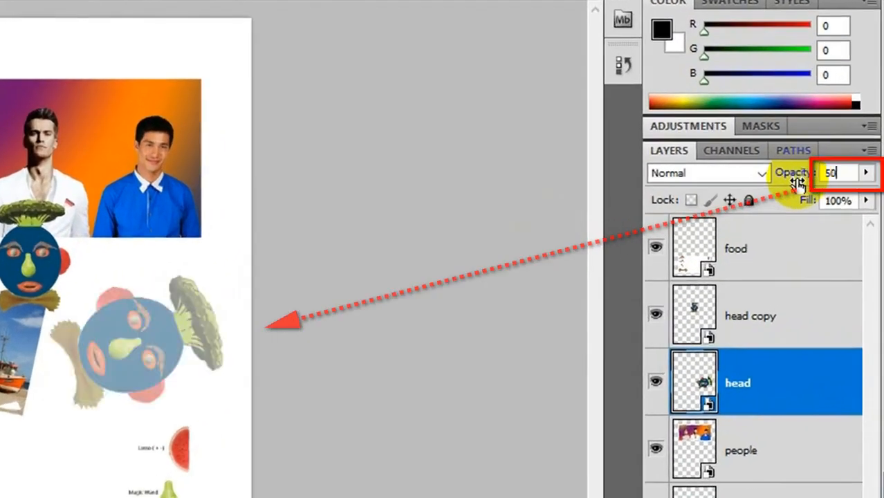
key("BackSpace")
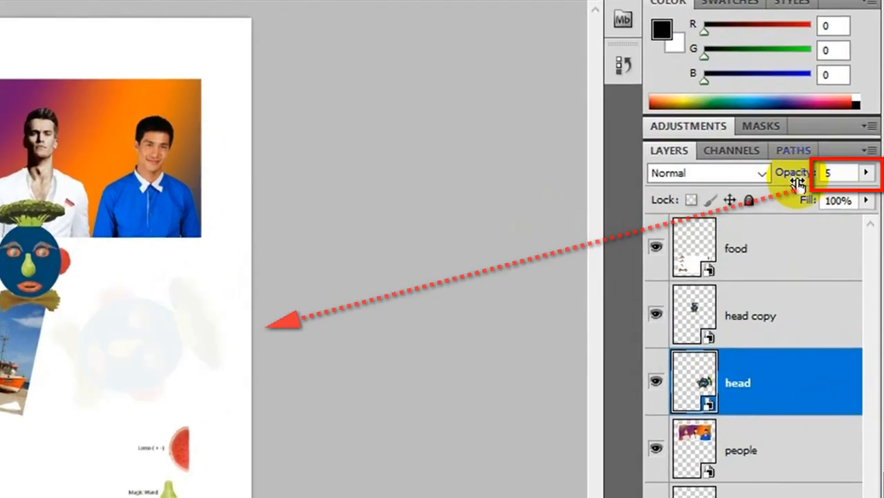
type("0")
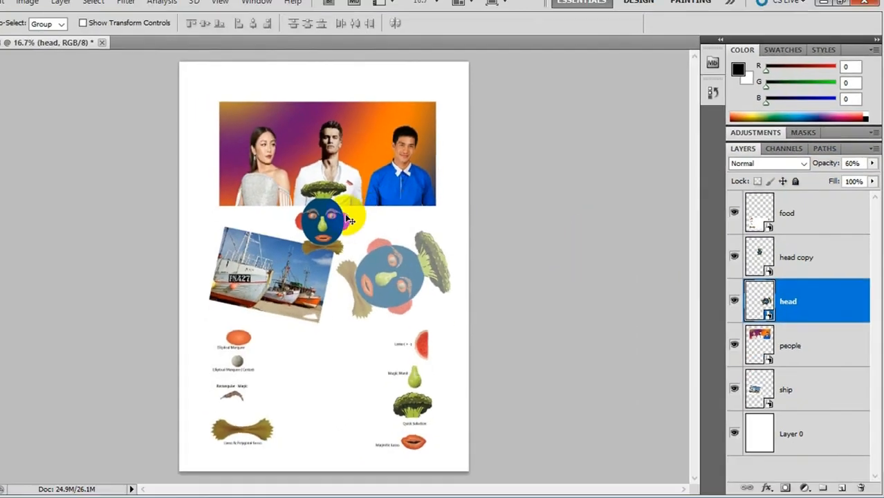
Move the small head onto the people picture between the two men and set the head copy layer's blend mode to Overlay
left_click(46, 264)
left_click_drag(370, 218, 410, 160)
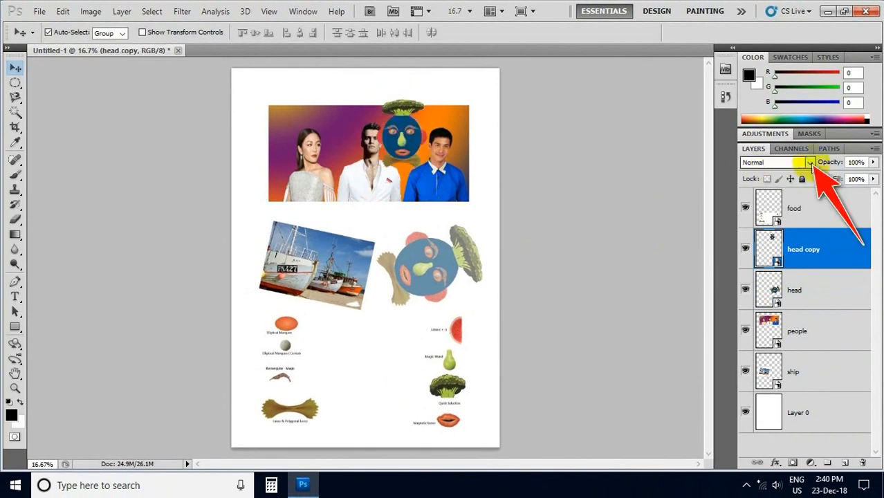
left_click(810, 163)
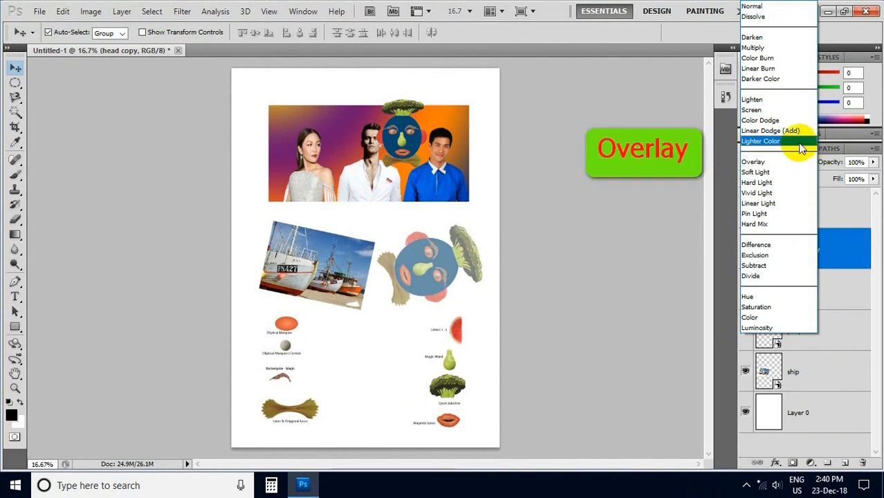
left_click(757, 163)
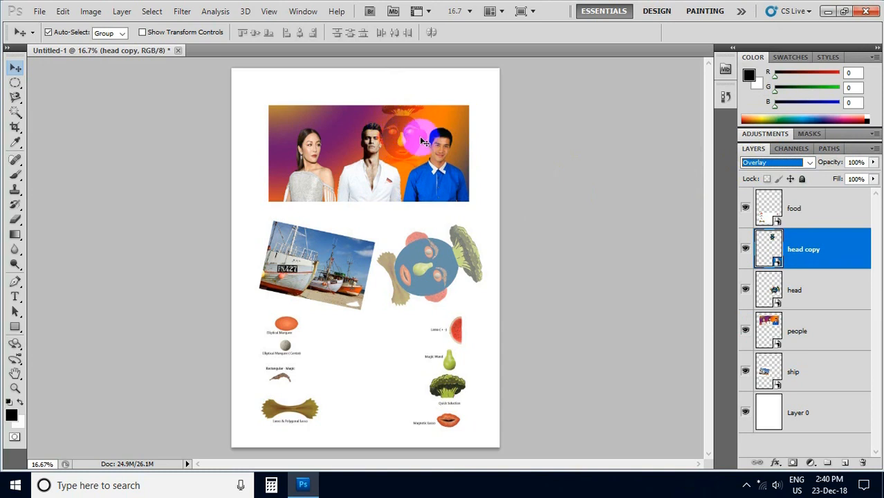
Set the people layer's blend mode to Luminosity
left_click(461, 193)
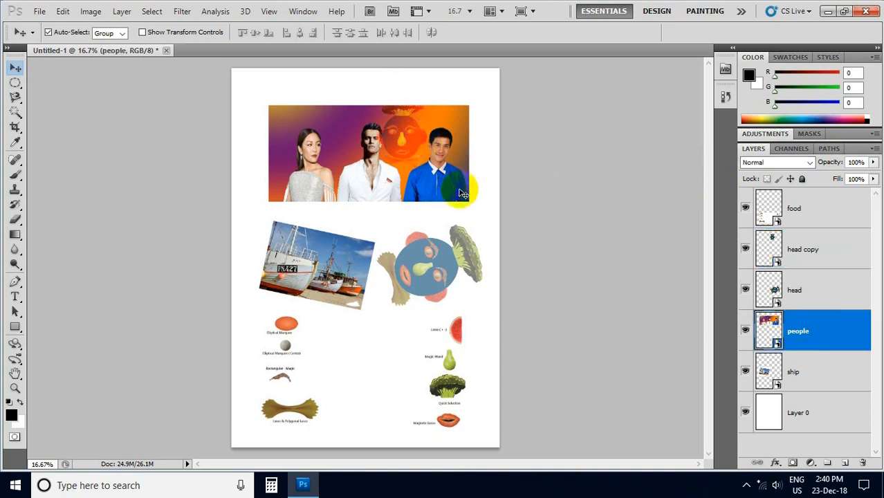
left_click(810, 163)
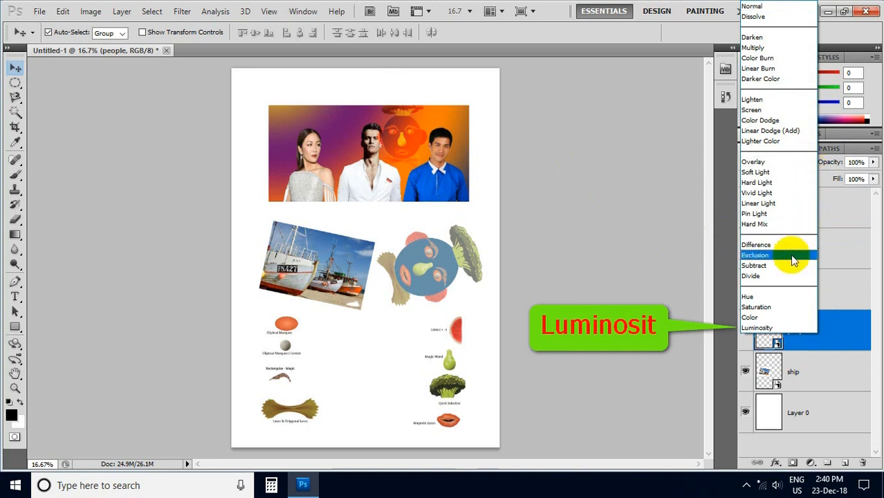
left_click(757, 329)
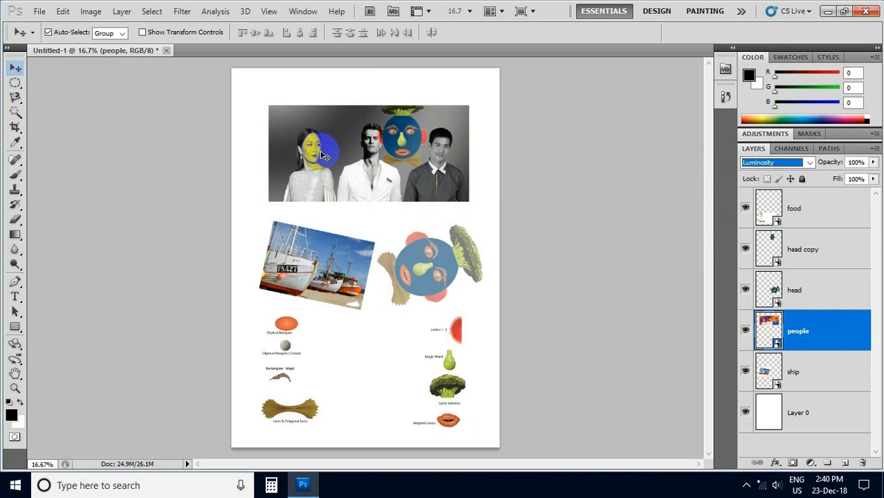
left_click(810, 164)
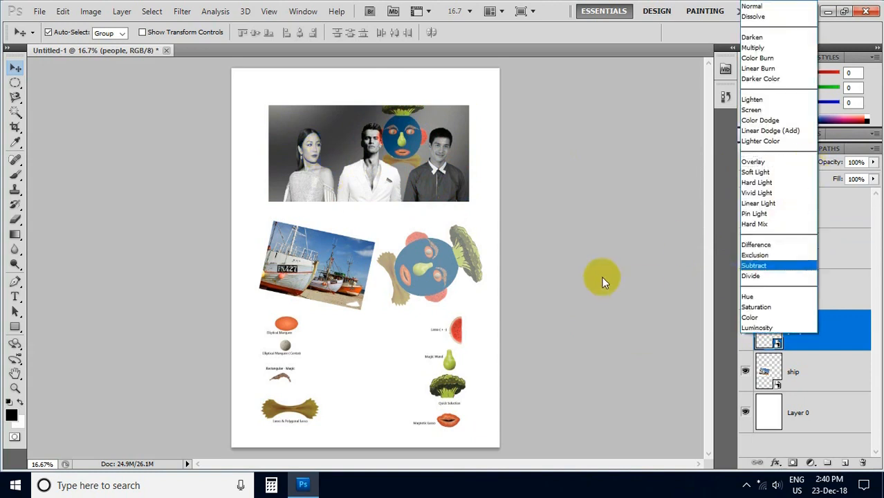
left_click(601, 277)
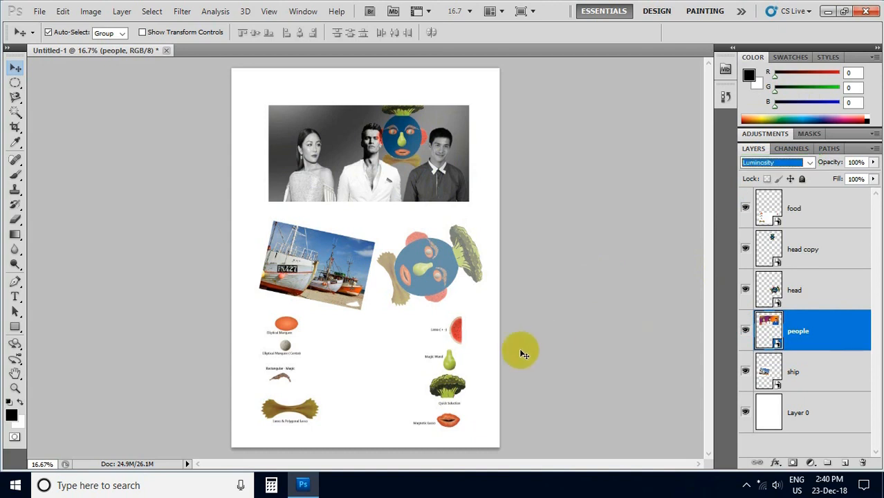
Give the ship layer a Bevel and Emboss style with Texture and a depth of 602%, with the Stroke effect turned off
left_click(309, 275)
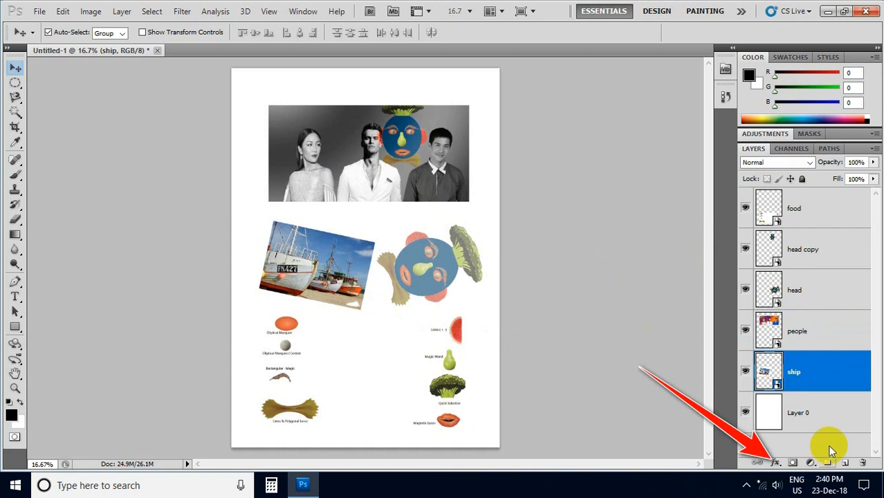
left_click(776, 464)
left_click(784, 453)
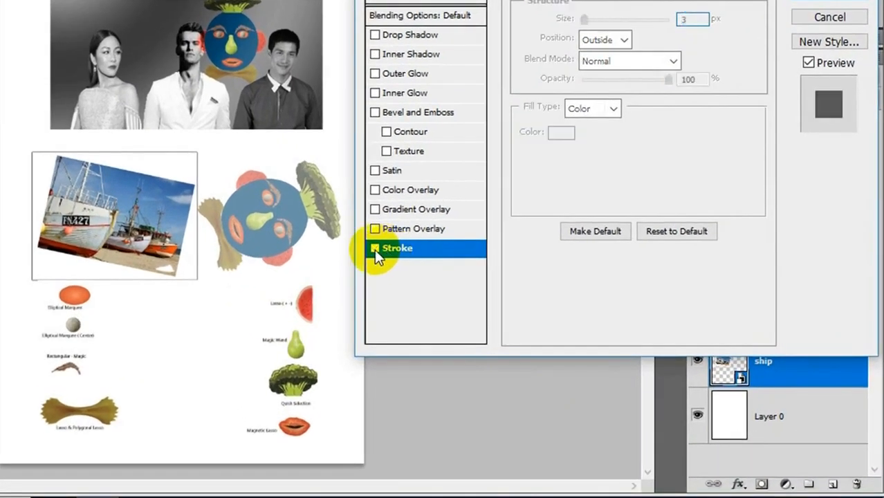
left_click(374, 248)
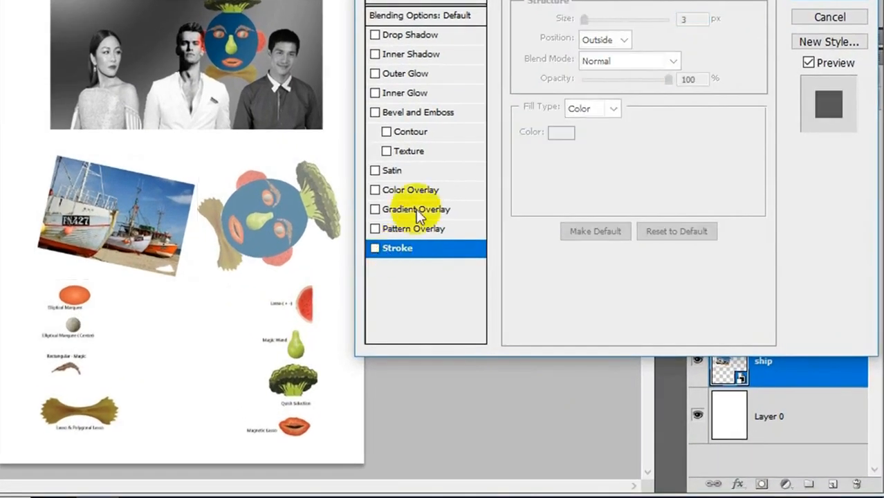
left_click(399, 115)
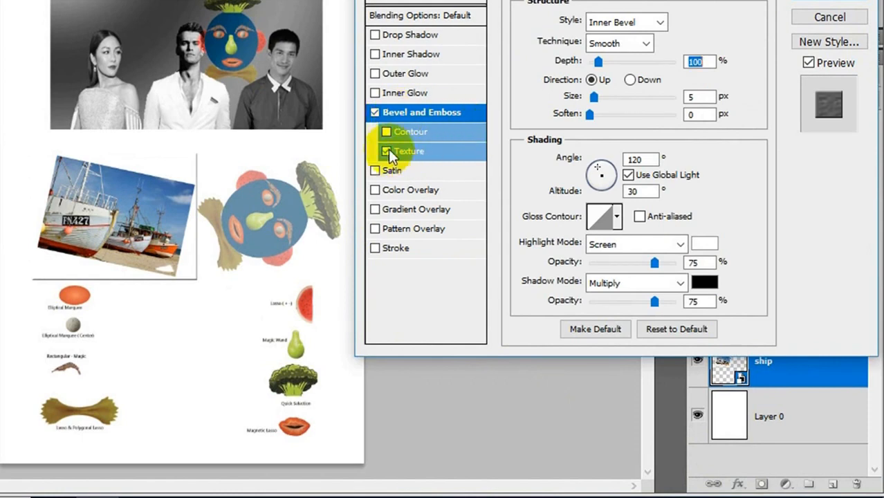
left_click_drag(598, 63, 649, 80)
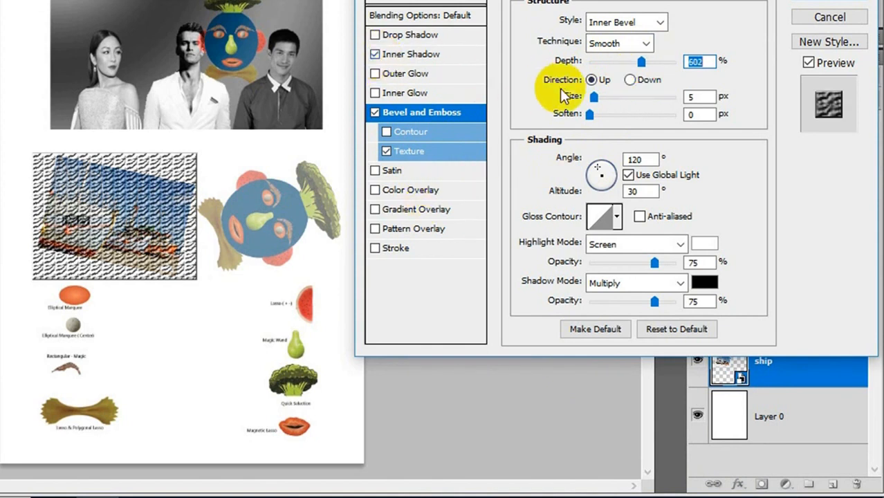
Add an Inner Shadow with 83% opacity to the ship layer and apply the layer style
left_click(459, 61)
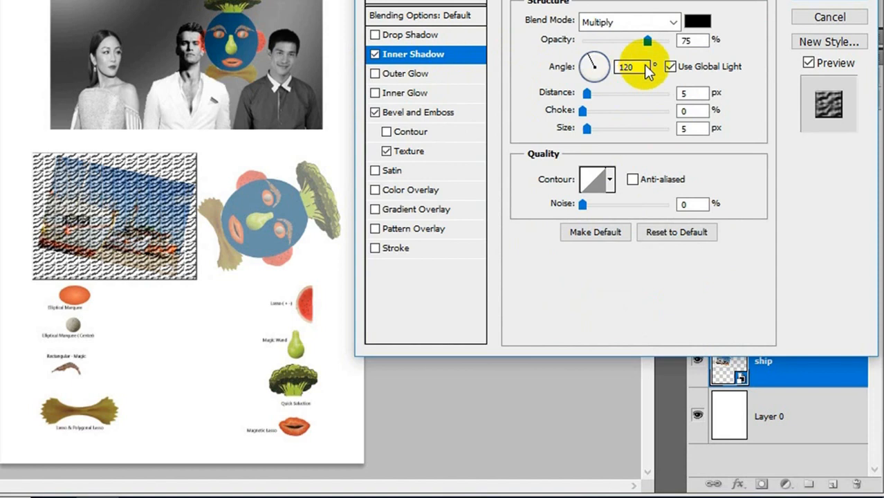
mouse_move(641, 38)
left_mouse_down()
mouse_move(603, 45)
mouse_move(653, 40)
left_mouse_up()
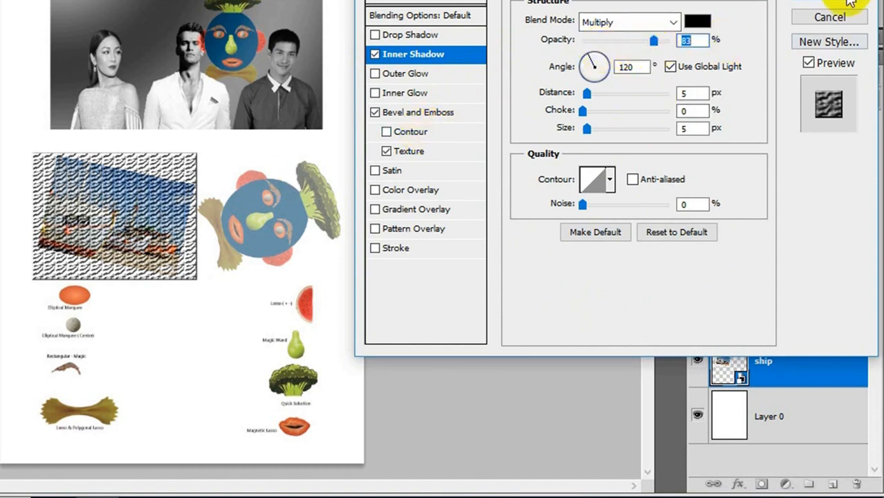
left_click(850, 4)
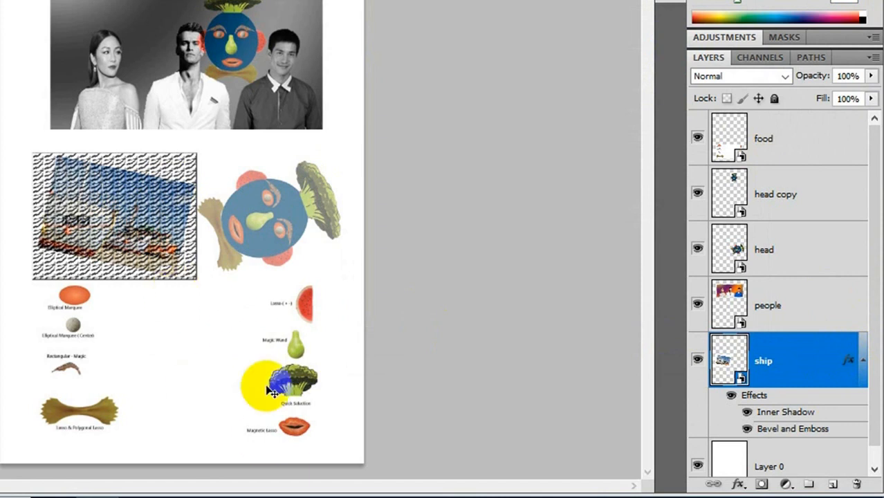
Move the food picture slightly down and back up again
left_click_drag(266, 385, 266, 392)
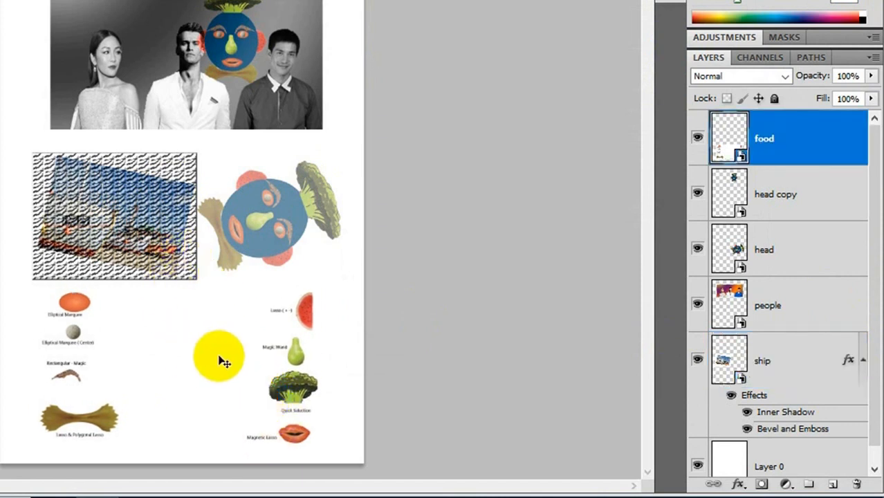
left_click_drag(222, 357, 220, 348)
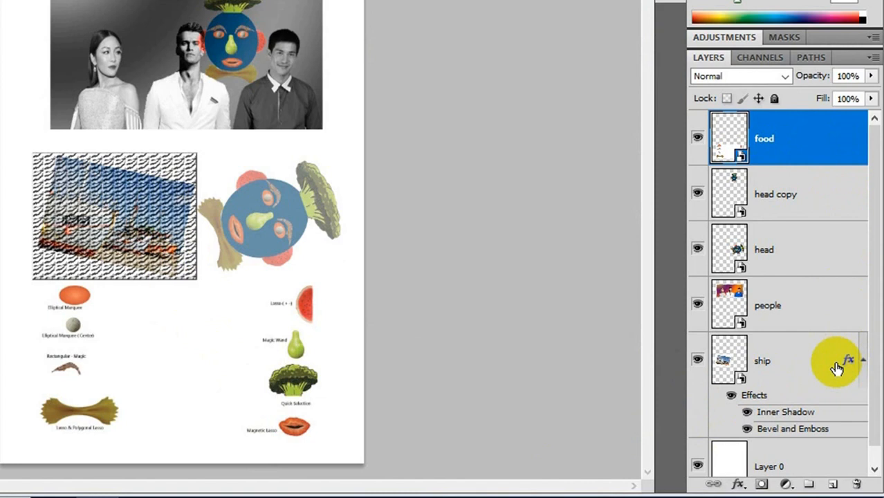
Copy the ship layer's Inner Shadow and Bevel and Emboss effects to the food layer and collapse both effect lists
left_click_drag(849, 360, 840, 153)
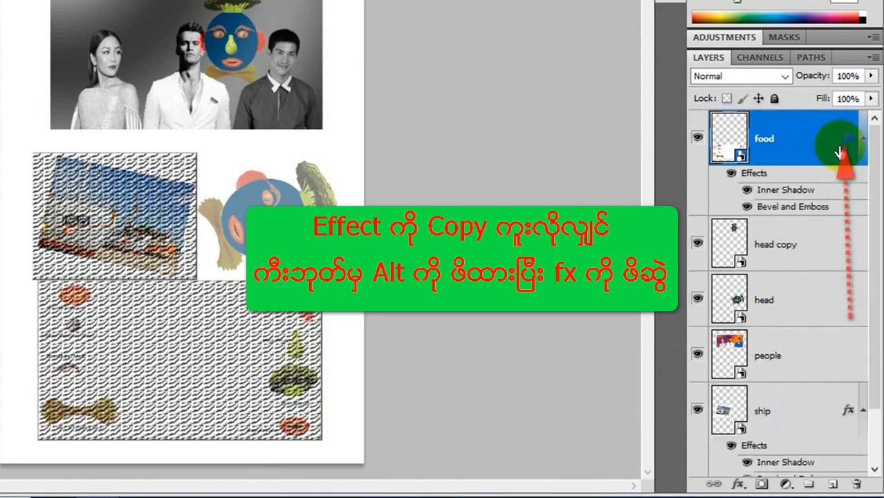
mouse_move(201, 357)
left_mouse_down()
mouse_move(201, 376)
mouse_move(201, 346)
mouse_move(192, 360)
left_mouse_up()
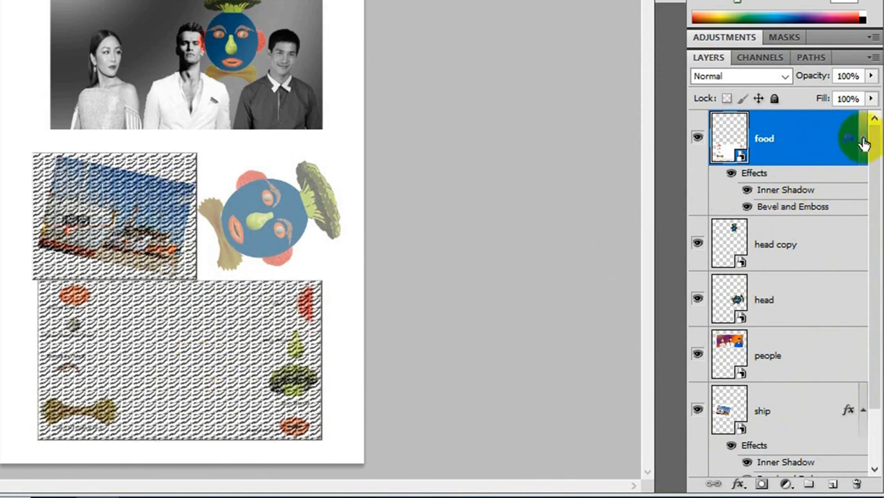
left_click(863, 140)
left_click(862, 361)
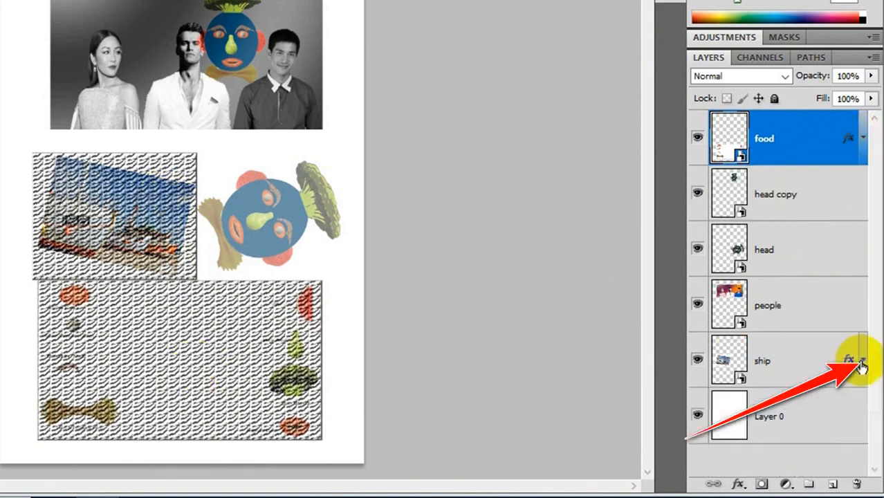
Move the food picture slightly down to leave a gap below the ship picture
left_click_drag(256, 326, 261, 337)
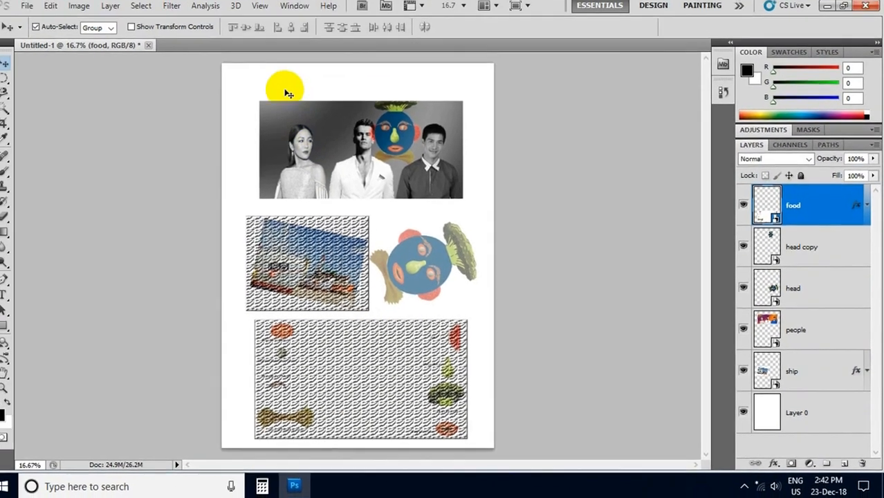
left_click_drag(411, 396, 381, 285)
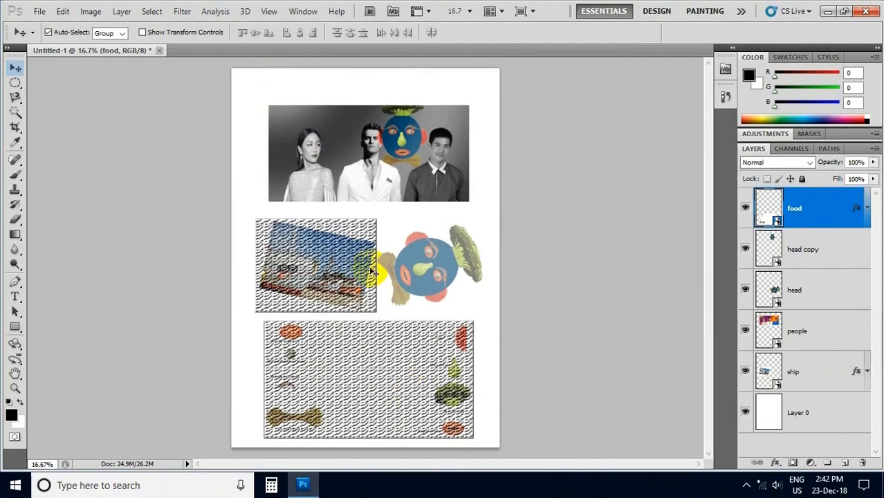
Fill Layer 0 with the red-to-green preset using the Gradient tool, running diagonally from the page's upper-left to its lower-right corner
left_click(792, 418)
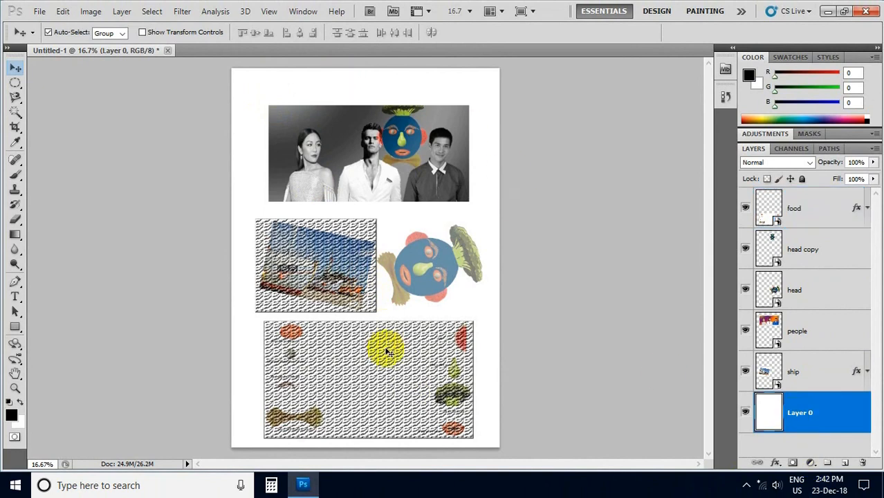
left_click(17, 236)
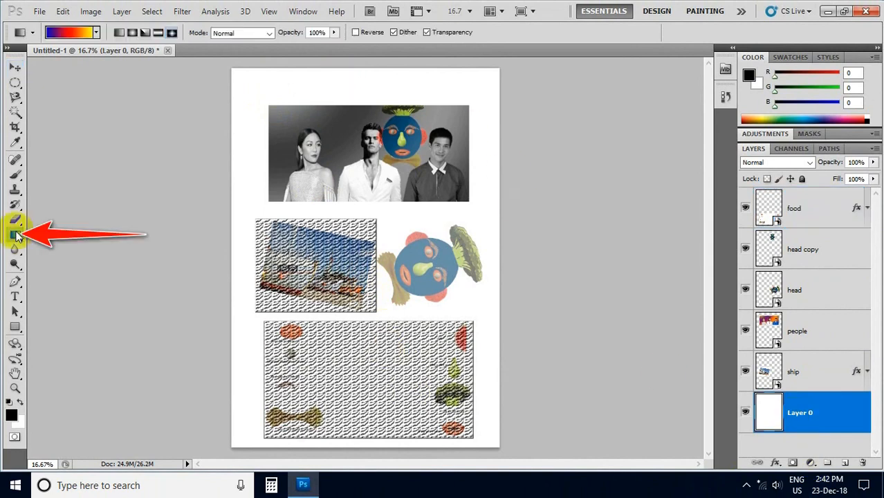
right_click(16, 236)
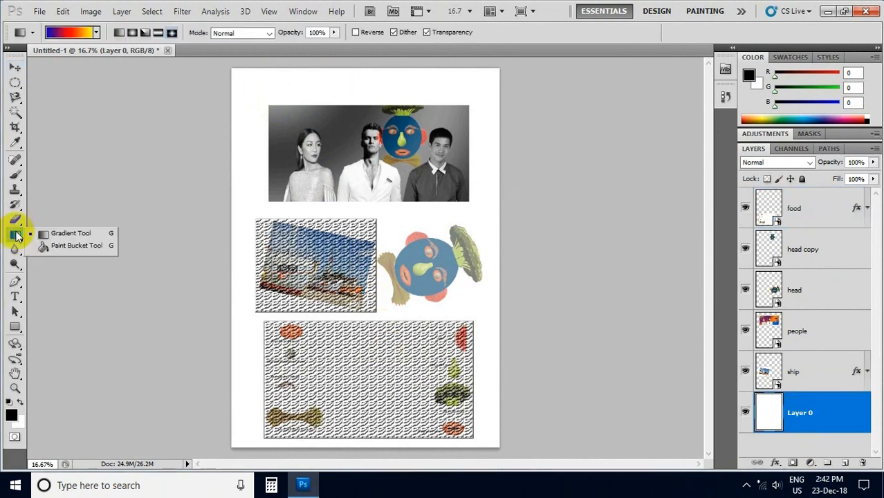
left_click(68, 235)
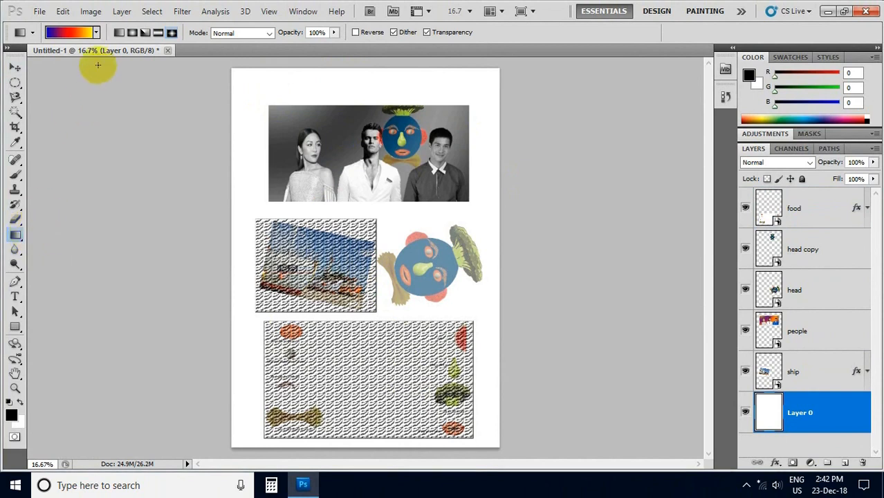
left_click(96, 32)
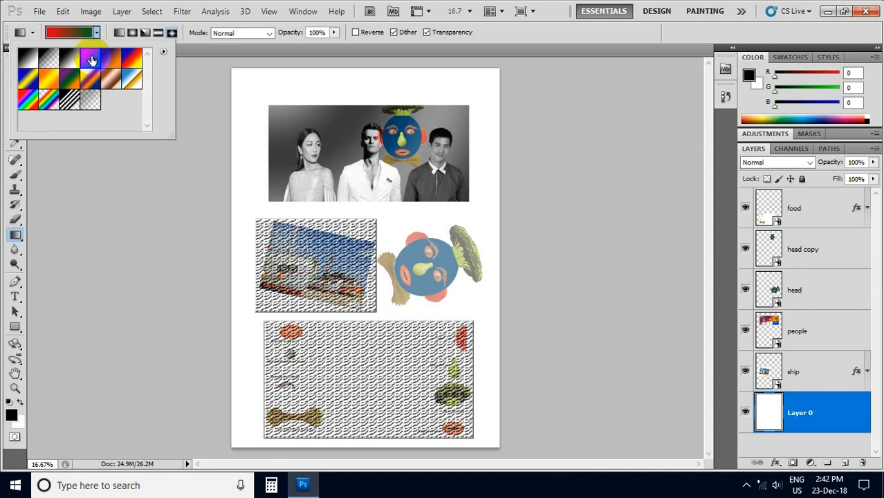
left_click(205, 88)
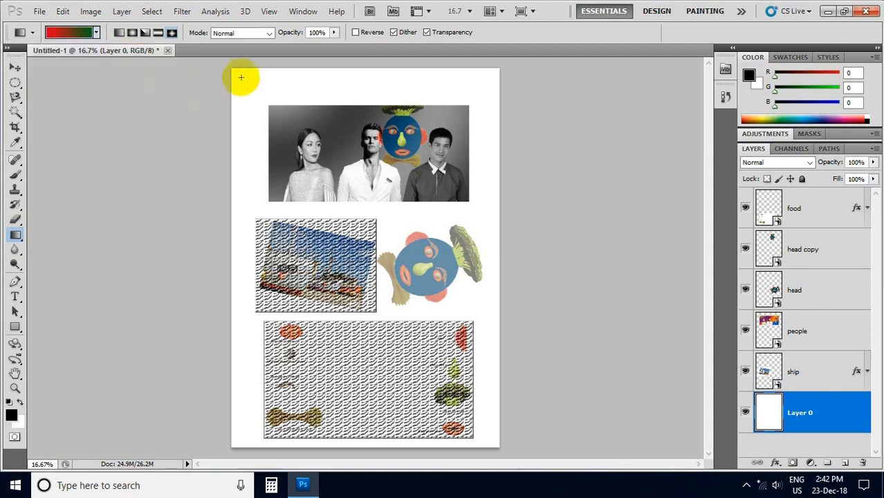
left_click_drag(245, 88, 467, 414)
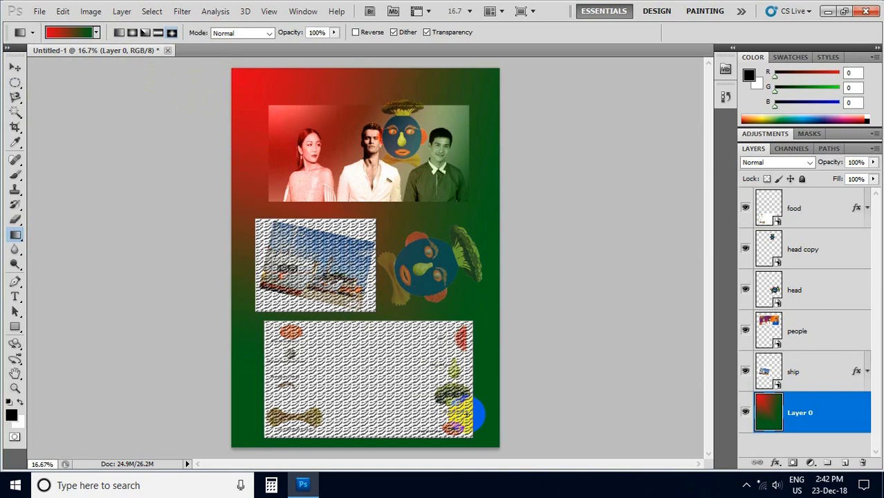
Refill Layer 0 with the copper gradient preset in the Radial style, starting beyond the page's lower right edge and running inward
left_click(97, 33)
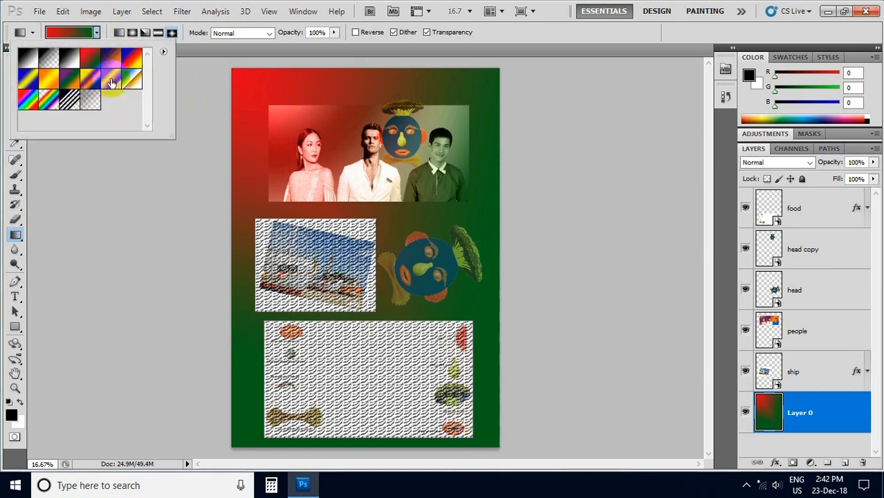
left_click(112, 82)
left_click(132, 33)
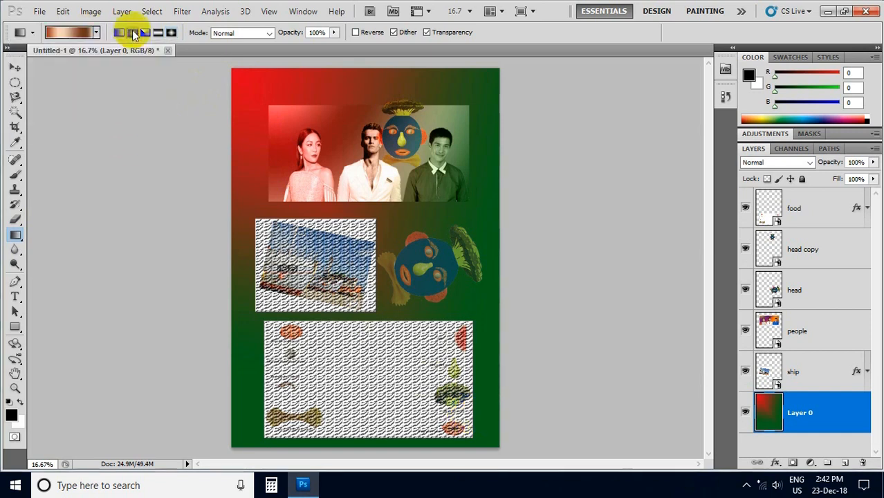
left_click_drag(504, 375, 422, 330)
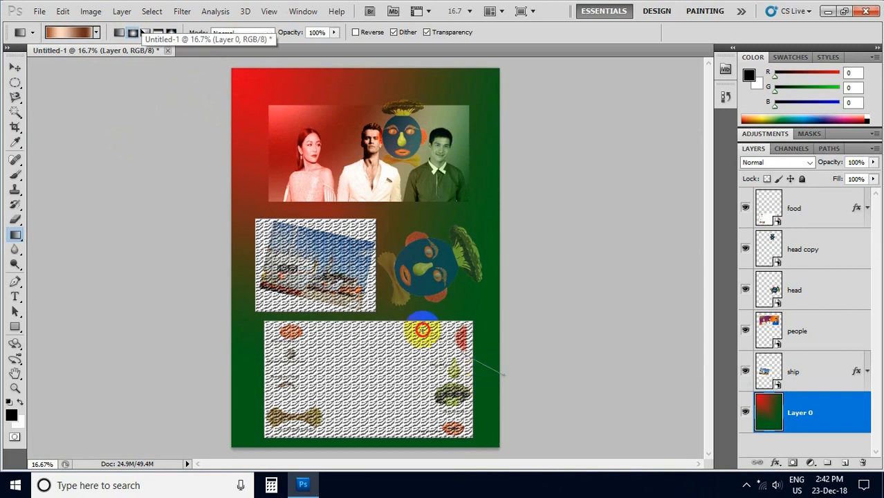
left_click_drag(375, 309, 375, 310)
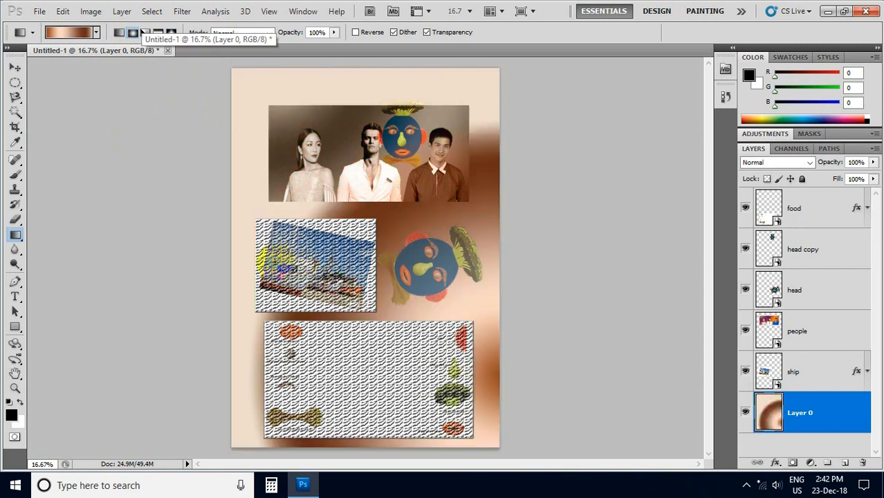
Refill Layer 0 with the rainbow gradient preset, running from the page's upper-left corner to its lower-right corner
left_click(96, 33)
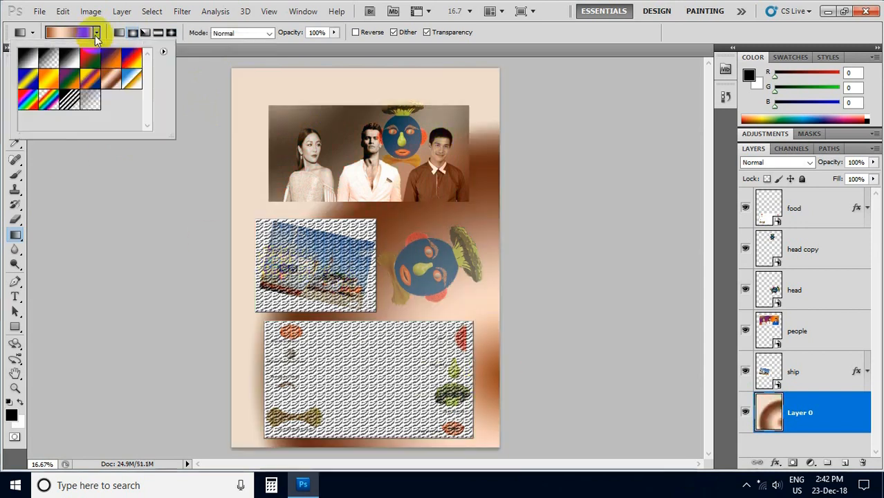
left_click(31, 109)
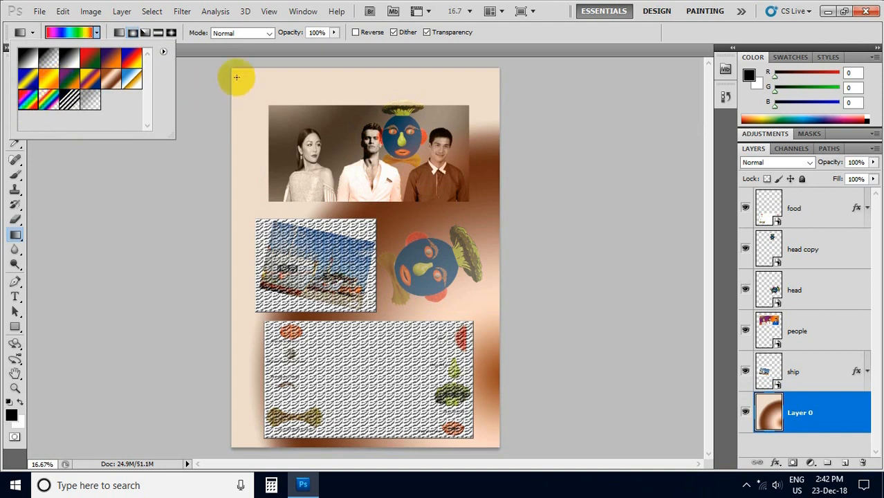
left_click_drag(237, 76, 453, 427)
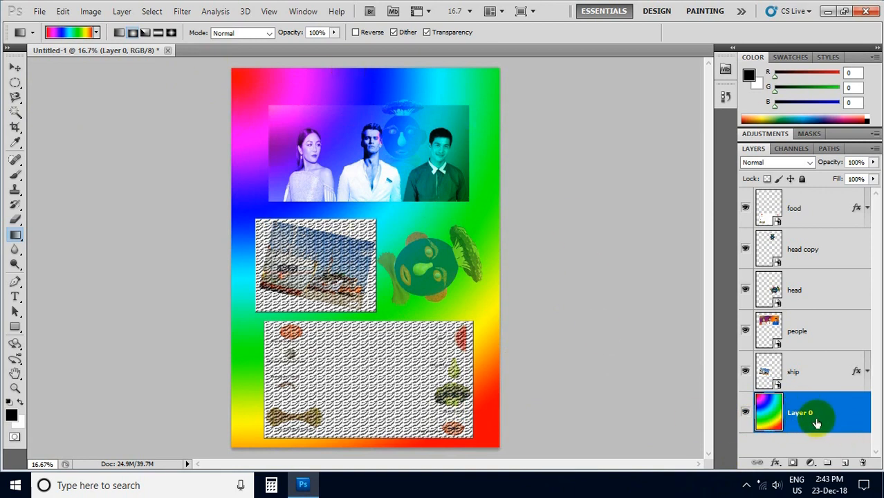
Select the whole canvas and turn the selection into a border 100 pixels wide
key("ctrl+a")
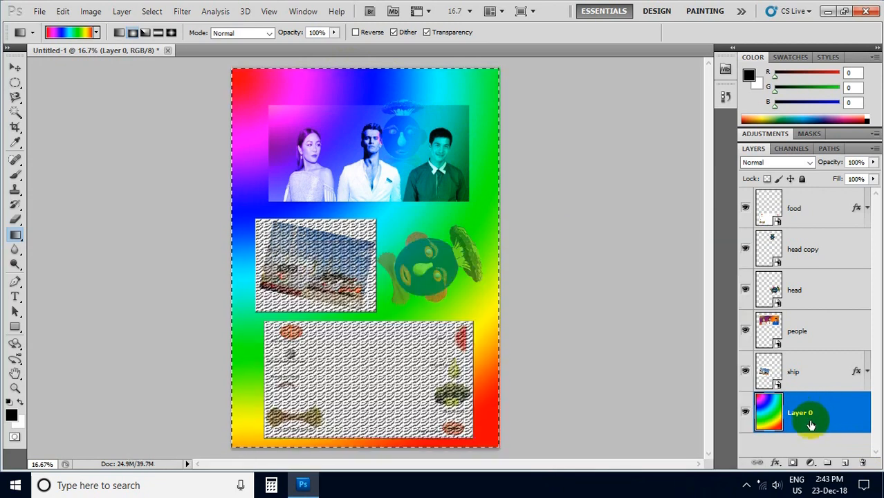
left_click(152, 13)
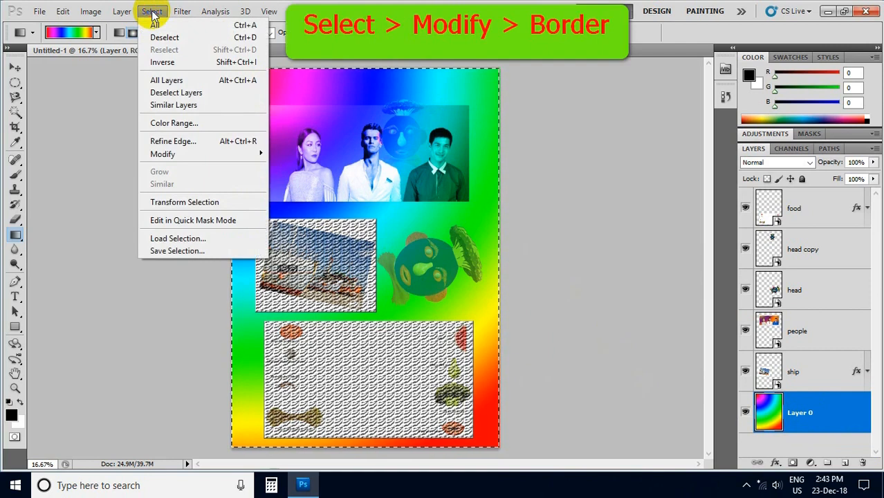
mouse_move(180, 159)
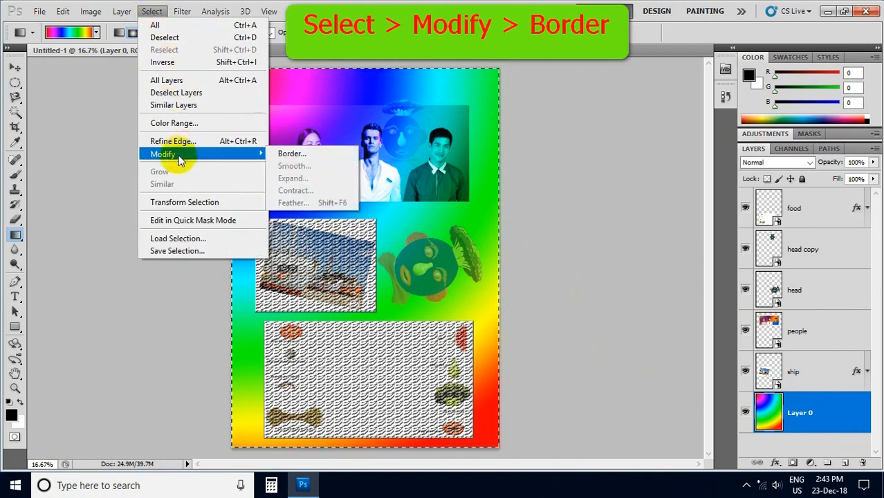
left_click(284, 155)
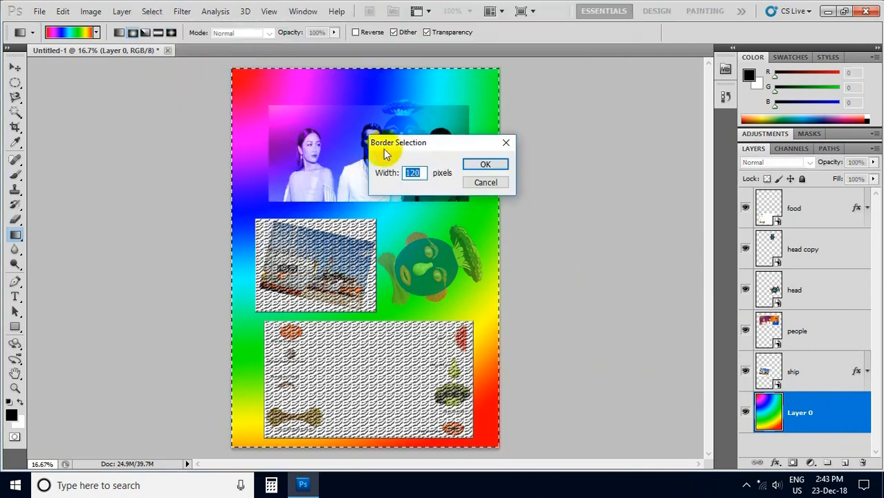
left_click_drag(395, 142, 476, 146)
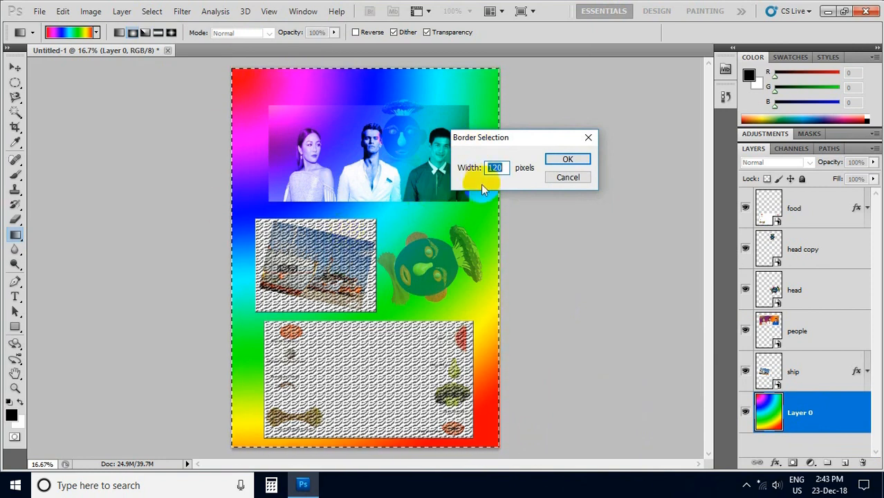
type("100")
left_click(568, 160)
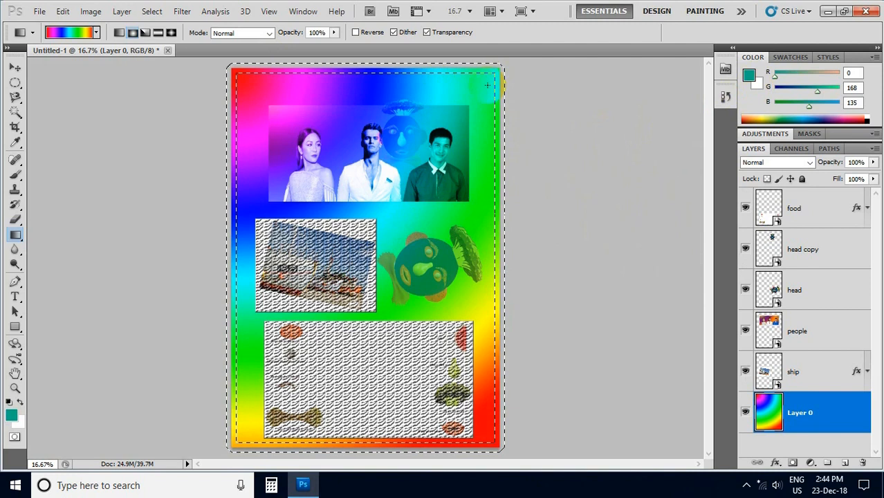
Set the foreground color to blue (RGB 30, 108, 181) and fill the border selection with the background color at 100% opacity
left_click(820, 119)
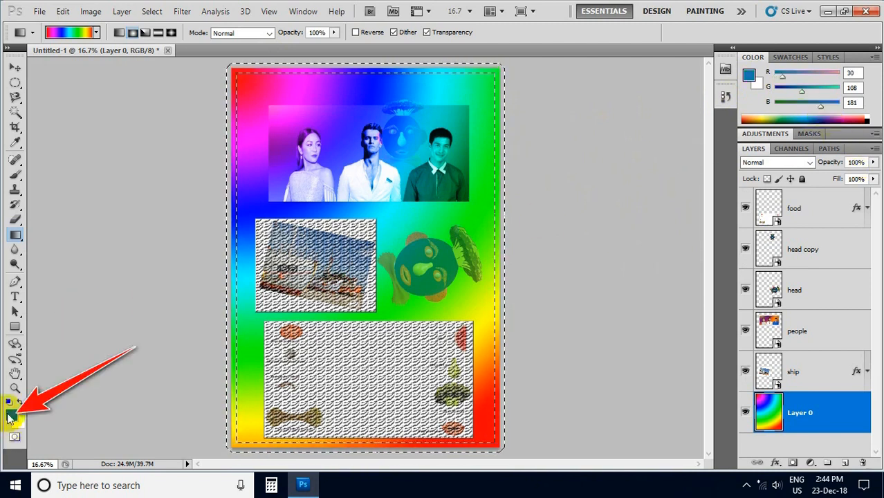
left_click(63, 11)
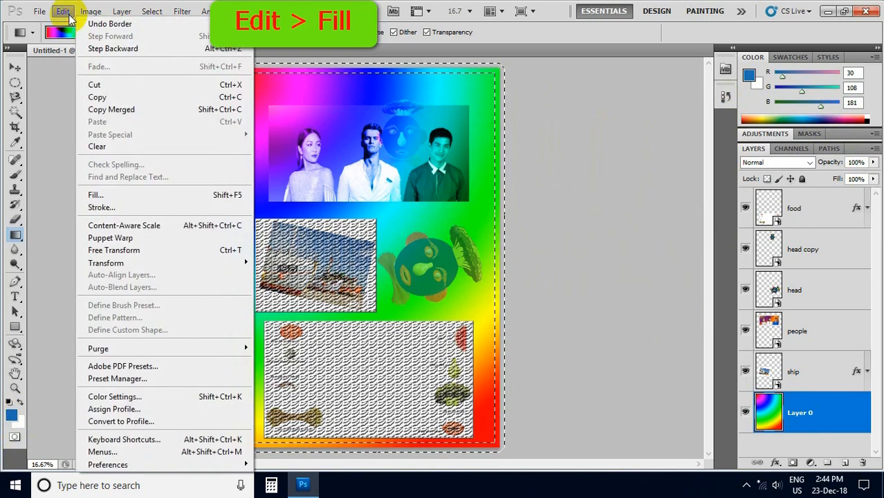
left_click(101, 195)
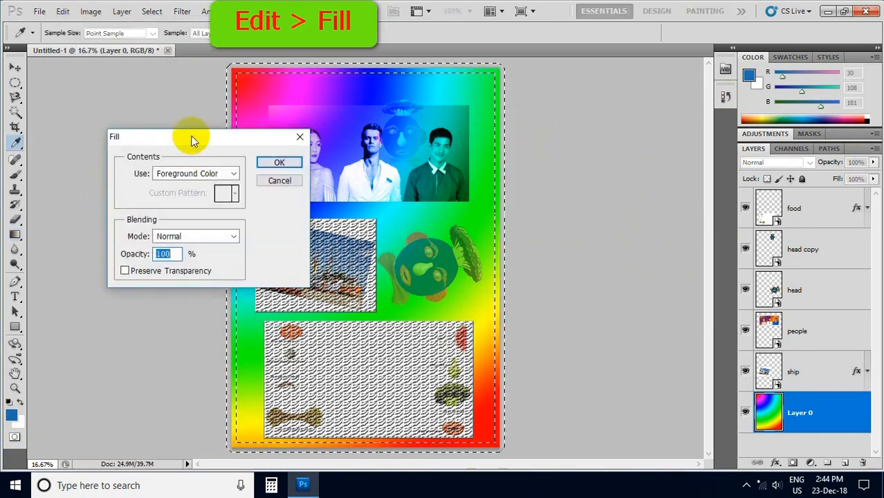
left_click_drag(184, 138, 136, 266)
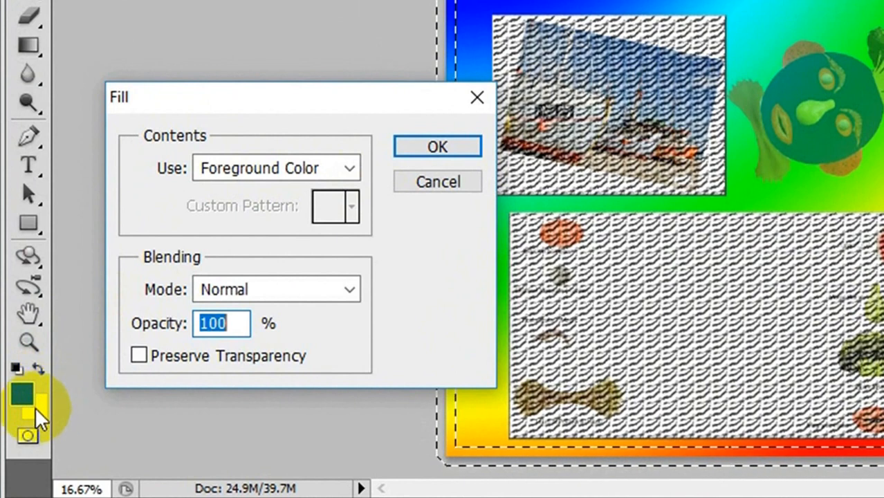
left_click(353, 167)
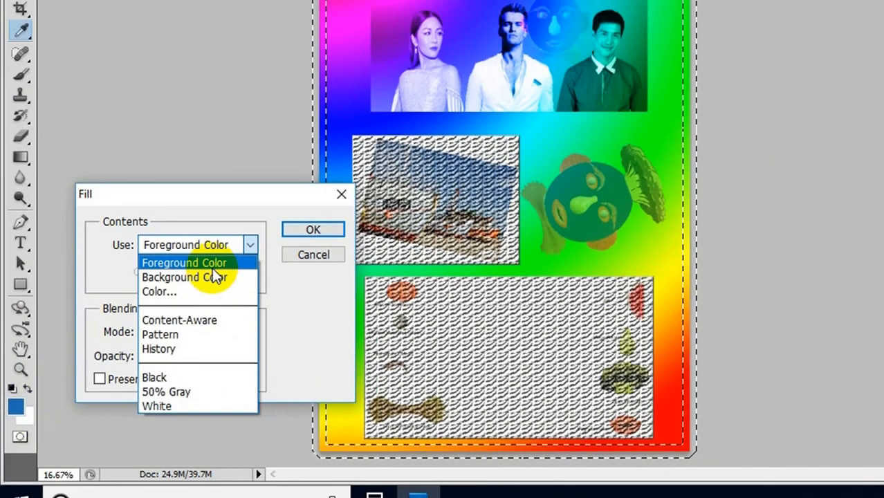
left_click(214, 277)
left_click(297, 231)
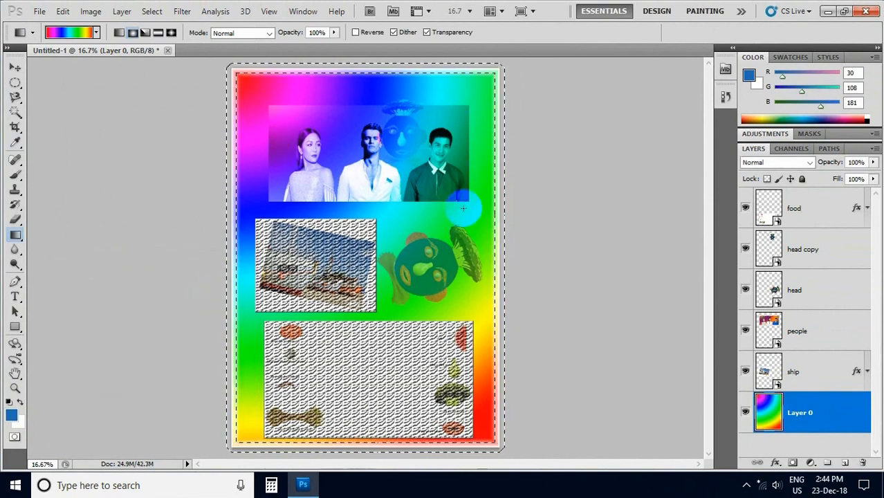
Fill the border selection on Layer 0 with the blue foreground color in Normal mode at 100% opacity, and deselect it
left_click(62, 12)
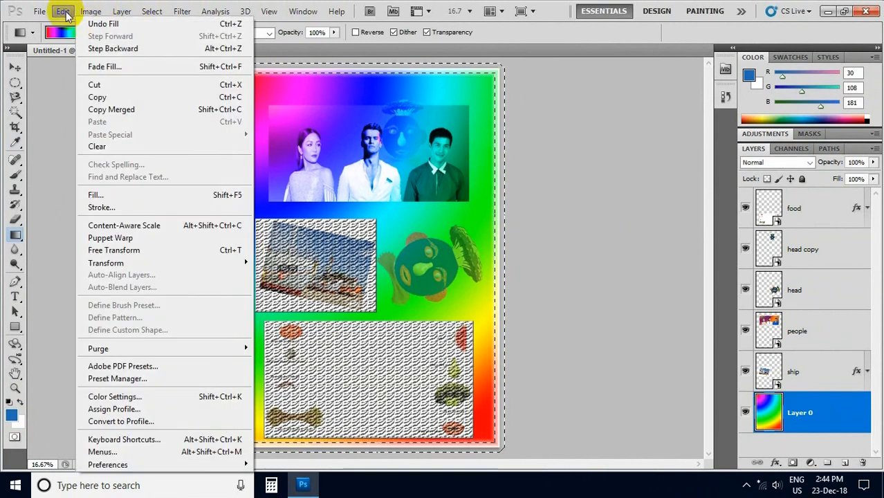
left_click(112, 195)
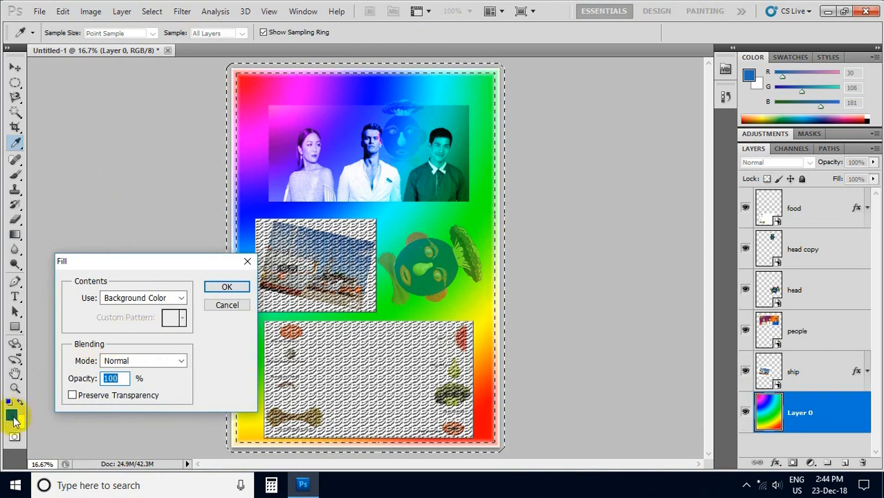
left_click(181, 298)
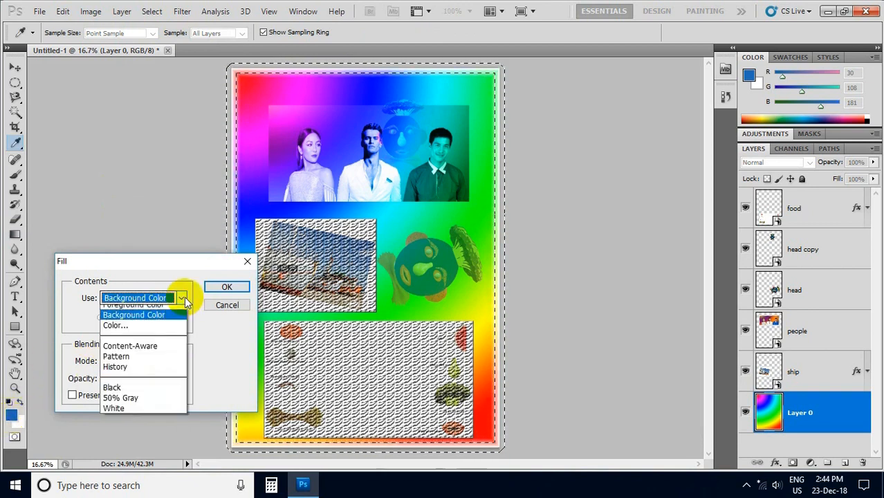
left_click(132, 311)
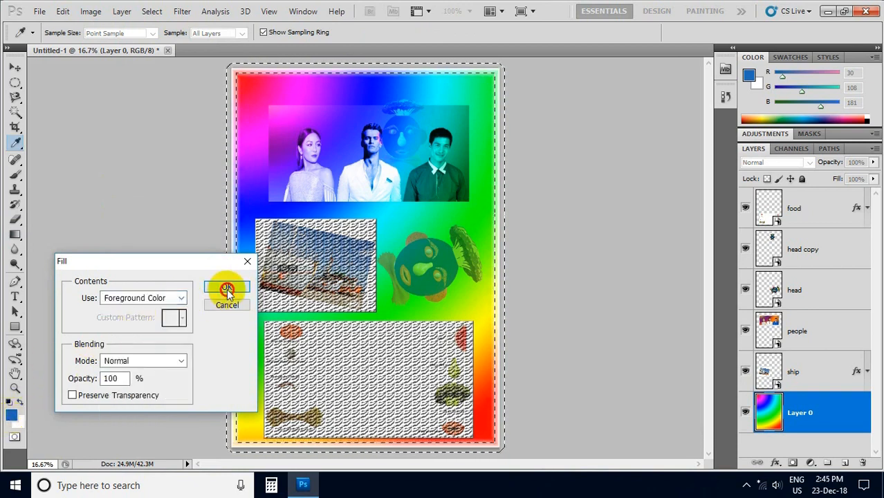
left_click(227, 289)
key("g")
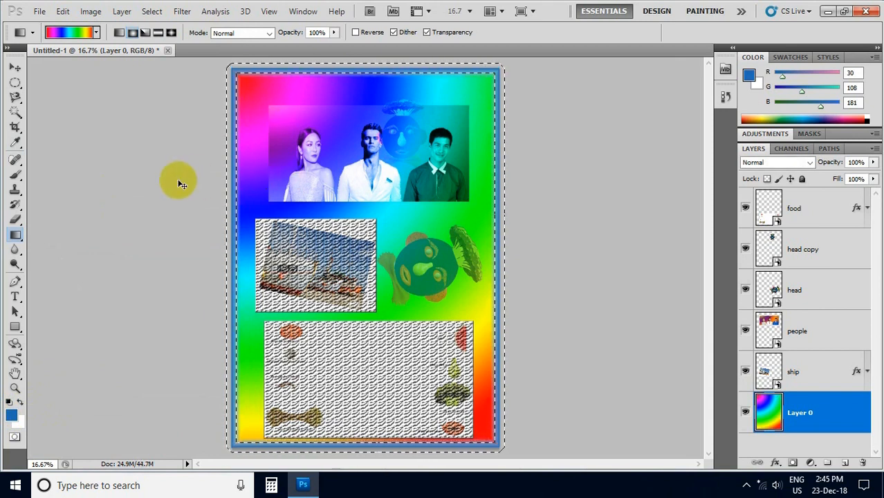
key("ctrl+d")
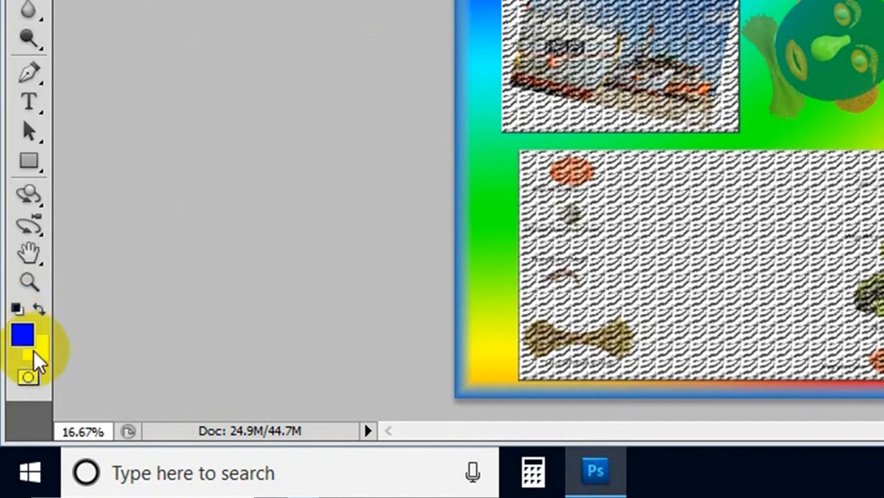
Reset the foreground and background colors to the defaults and swap them, making white the foreground and black the background
left_click(38, 310)
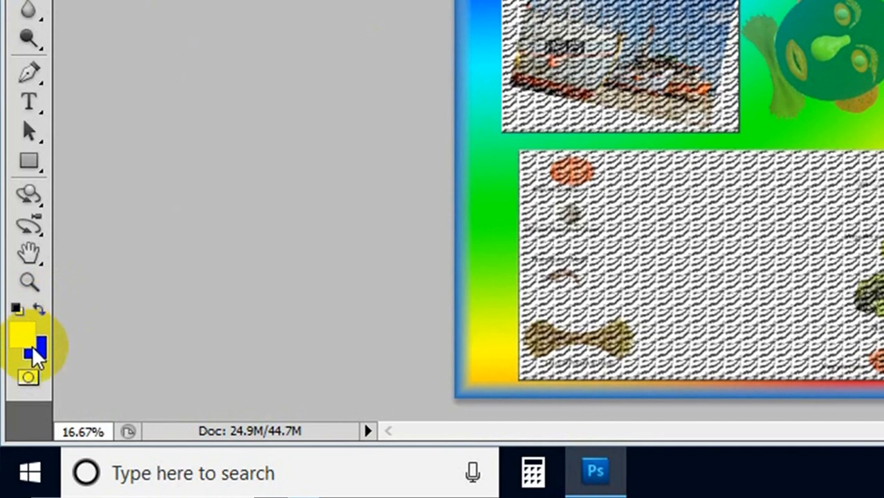
key("d")
key("x")
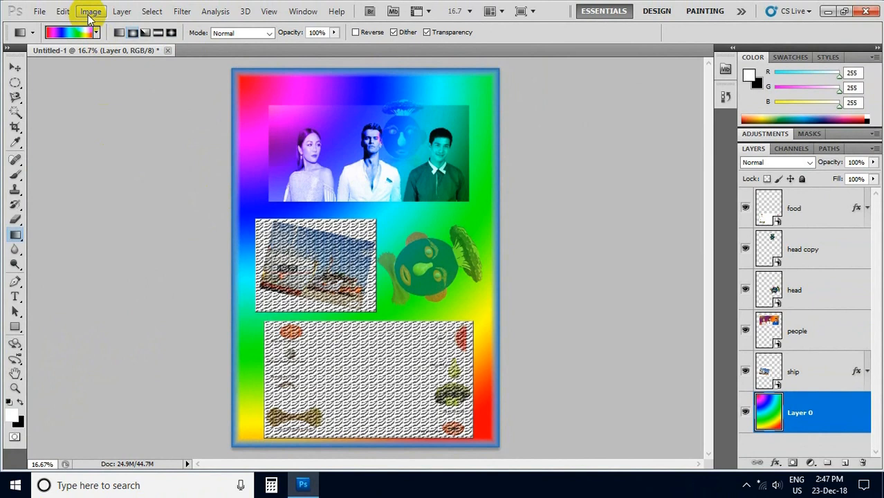
Duplicate the image with all its layers as 00112 and compare the copy with the original document
left_click(90, 11)
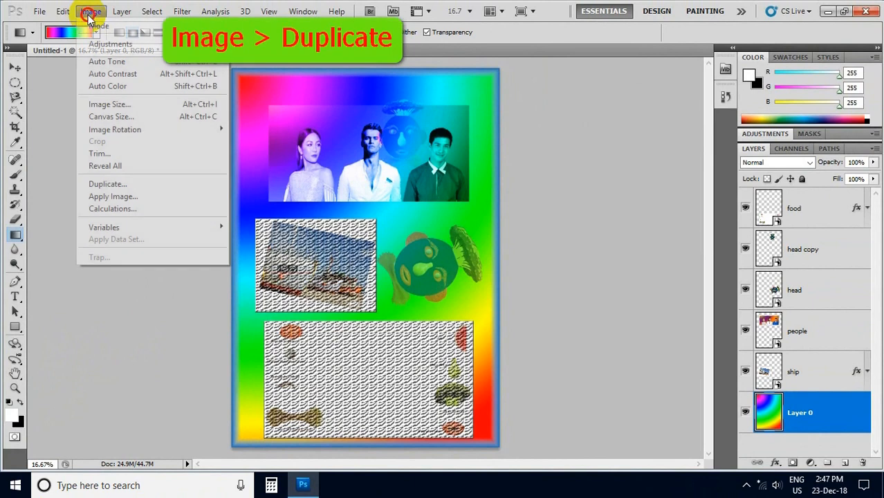
left_click(125, 184)
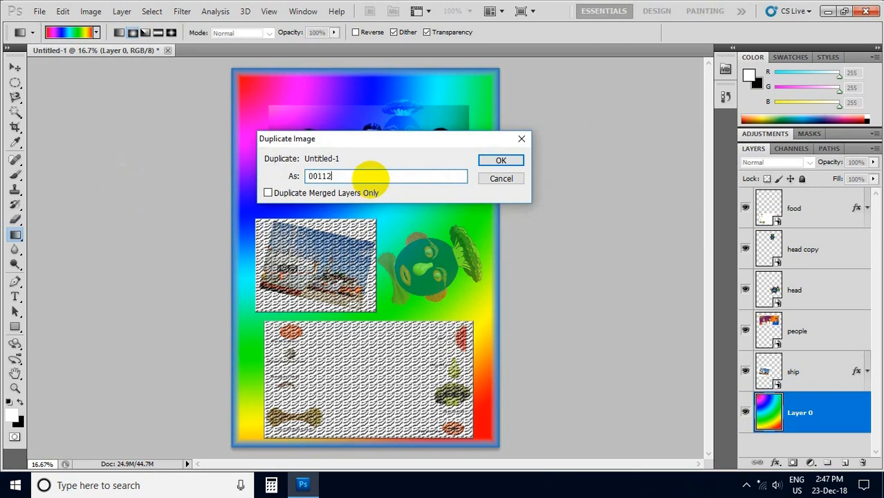
left_click(502, 161)
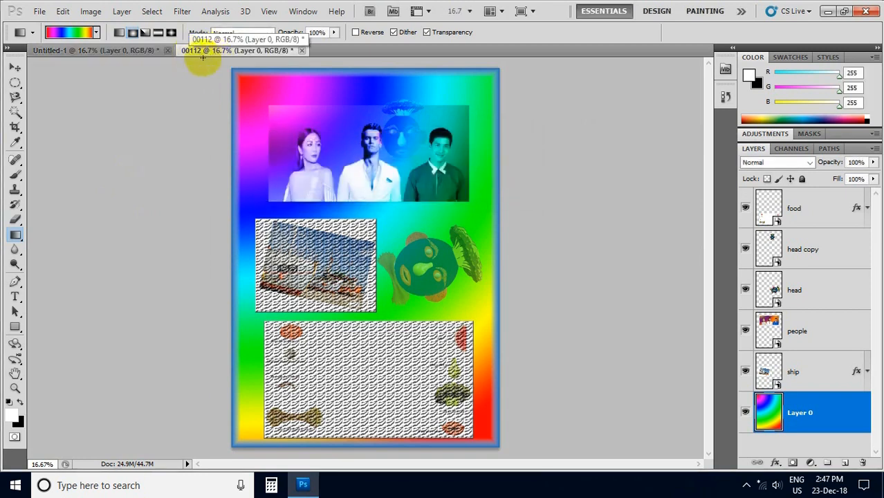
left_click(142, 51)
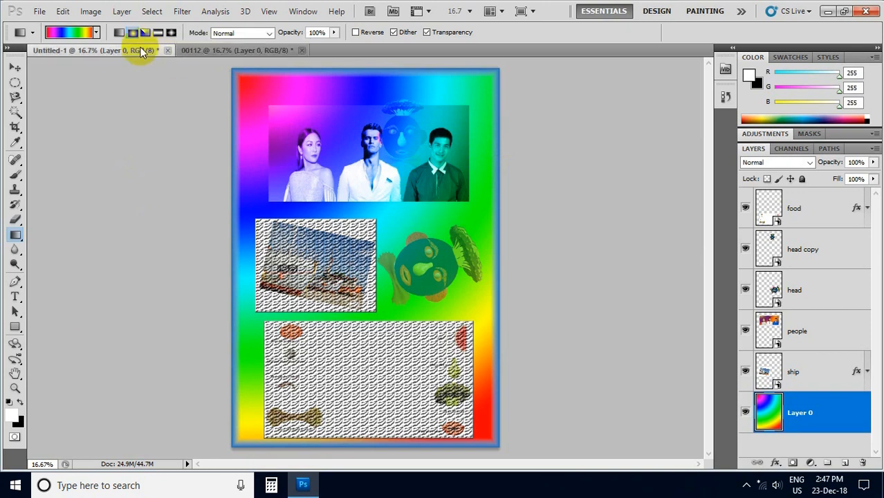
left_click(199, 52)
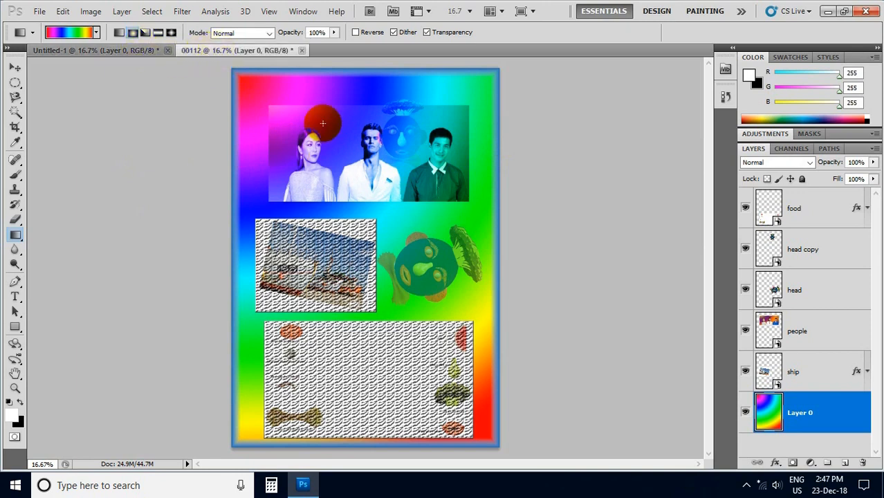
left_click(132, 49)
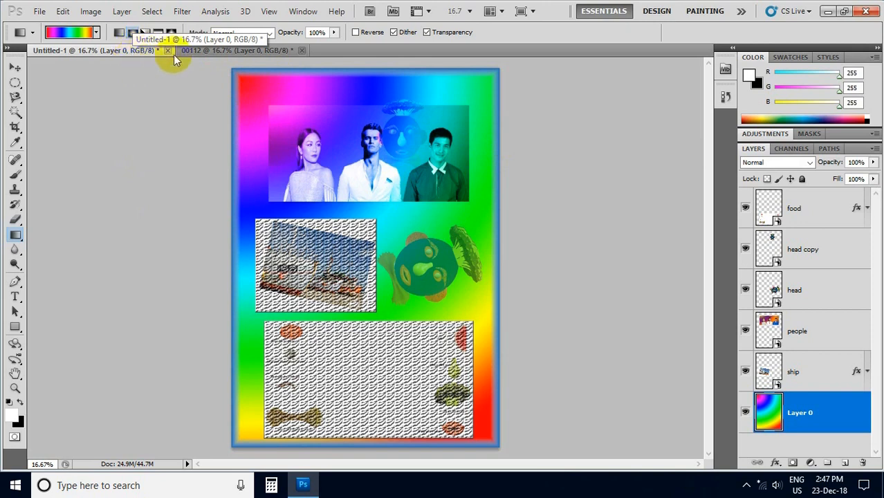
left_click(204, 53)
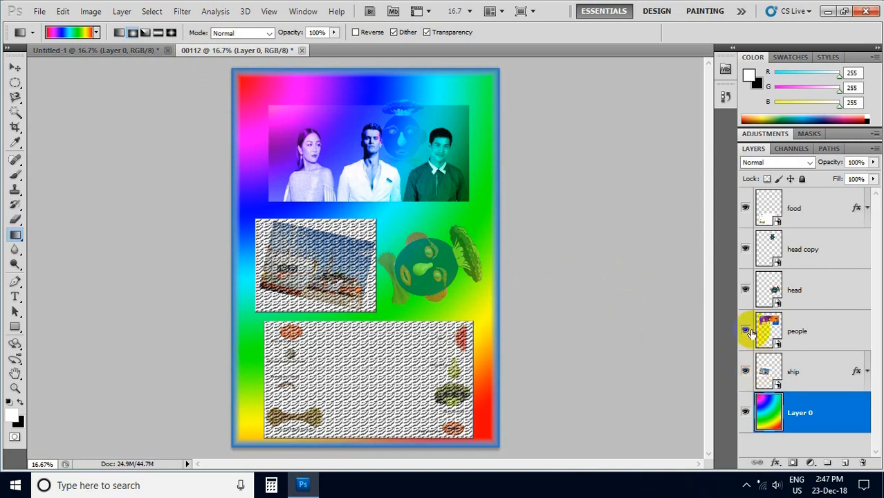
Hide the food and head copy layers in 00112 and merge the remaining visible layers
left_click(745, 208)
left_click(745, 250)
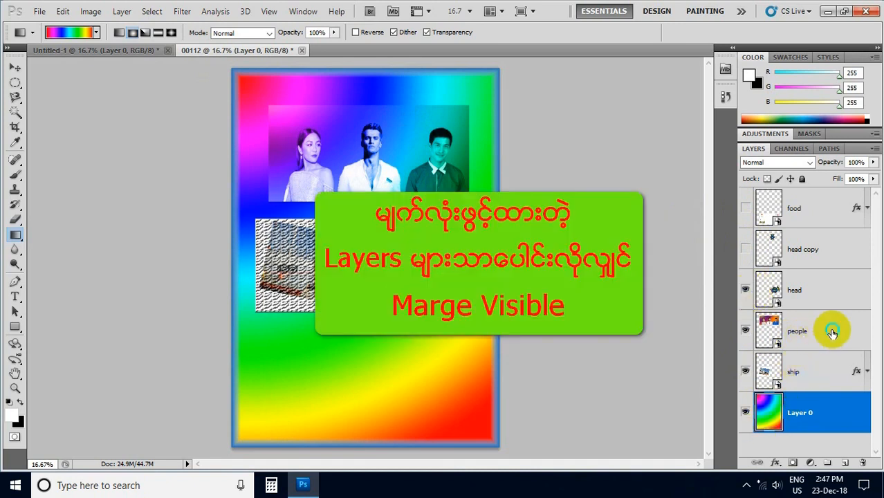
right_click(832, 332)
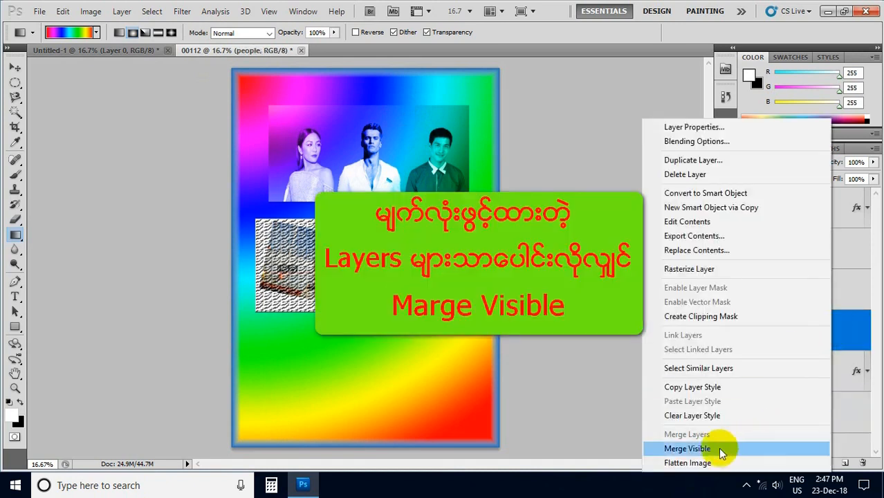
left_click(702, 450)
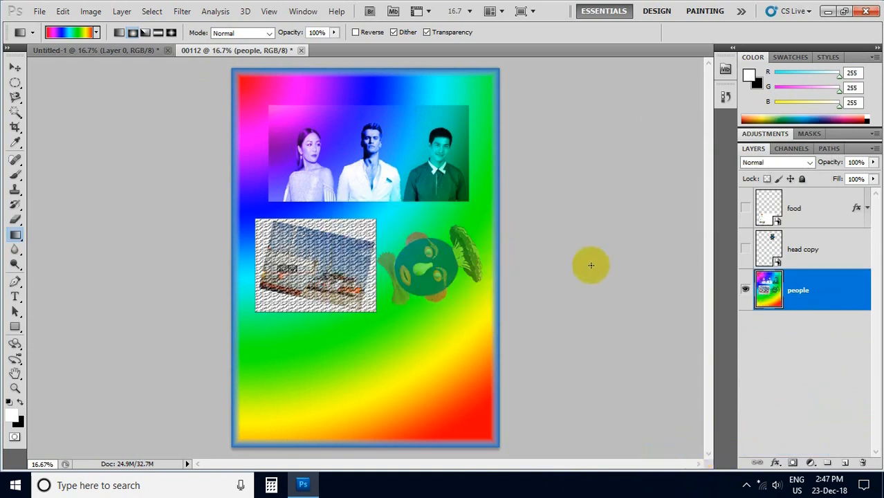
Show the head copy and food layers again and flatten the whole 00112 image
left_click(745, 249)
left_click(746, 208)
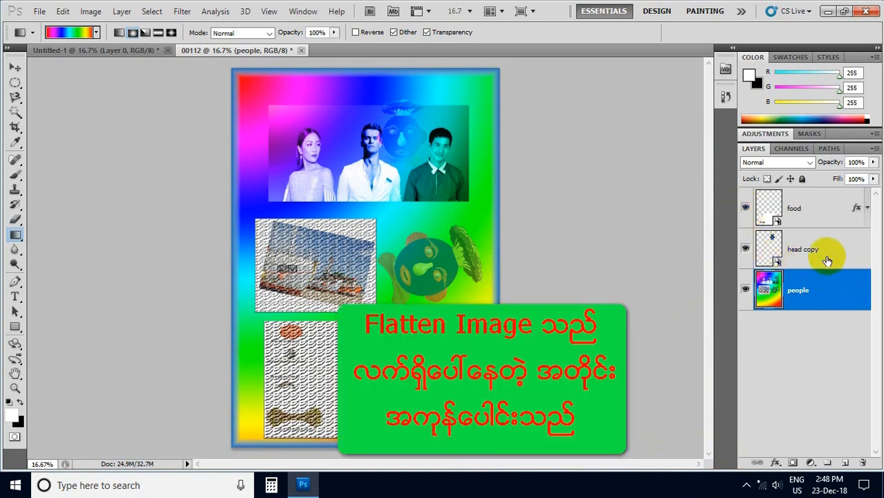
right_click(827, 258)
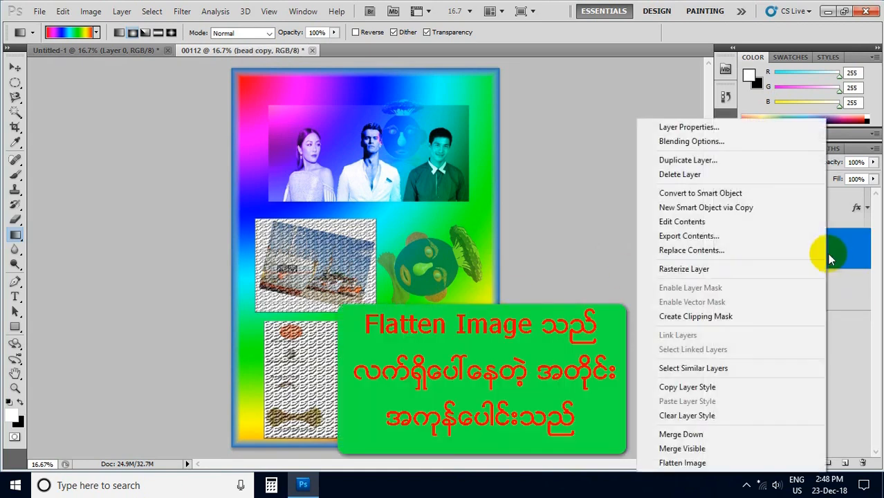
left_click(691, 462)
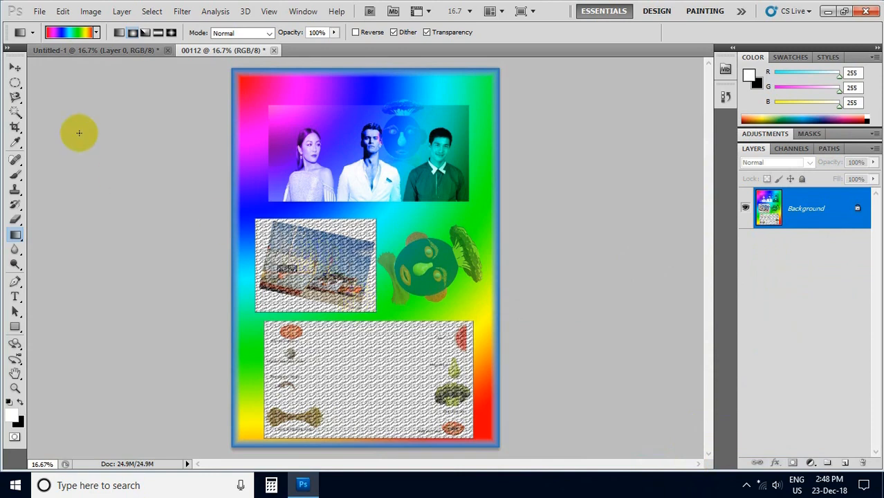
Save the flattened image as 00112.png in PNG format in New folder, with interlacing set to None
left_click(39, 12)
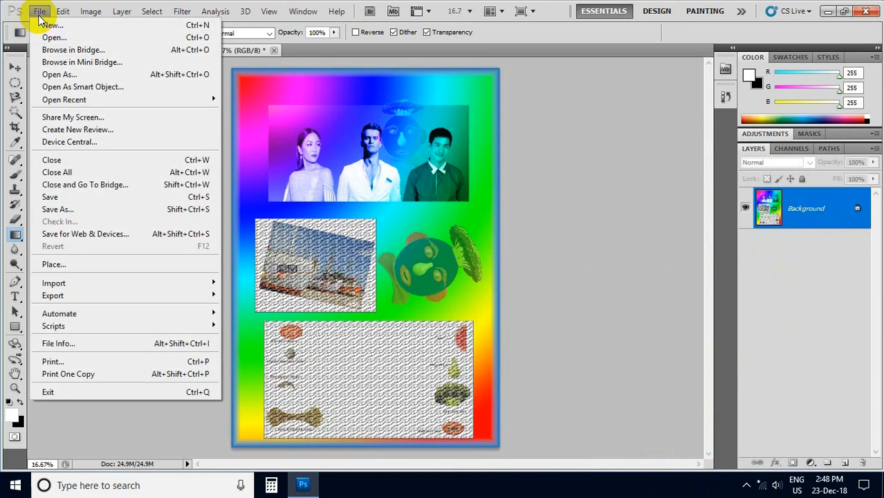
left_click(49, 200)
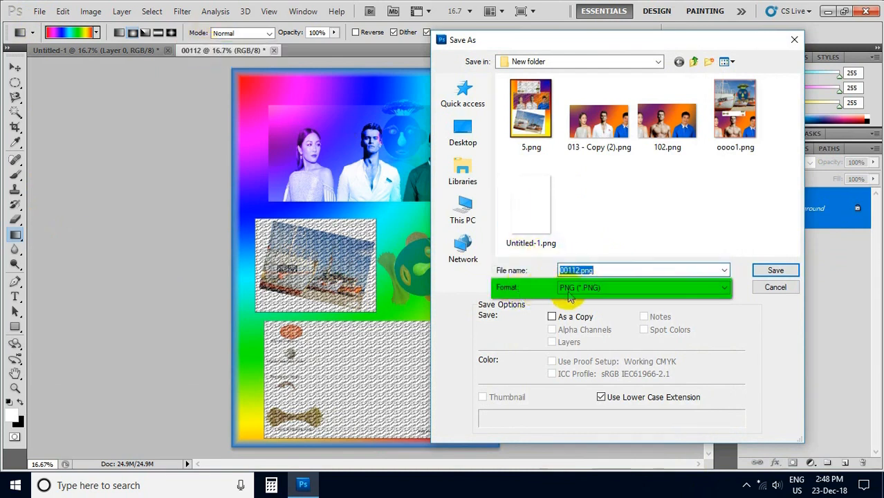
left_click(607, 287)
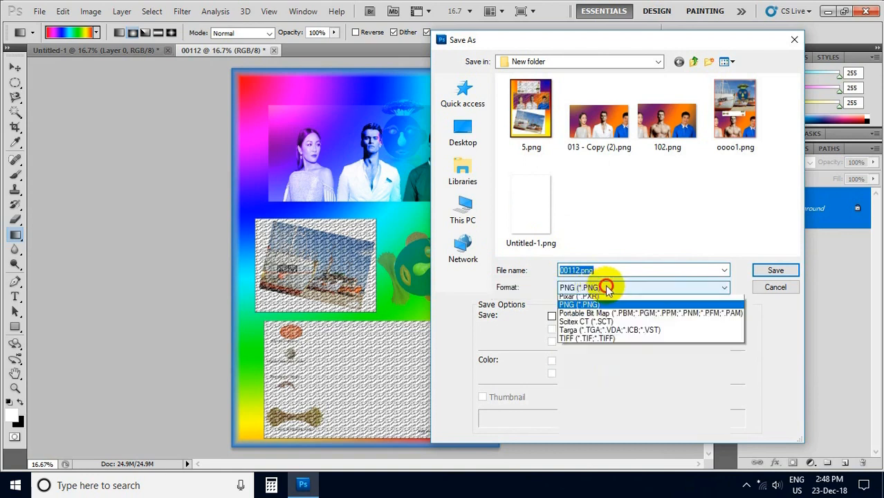
left_click(609, 289)
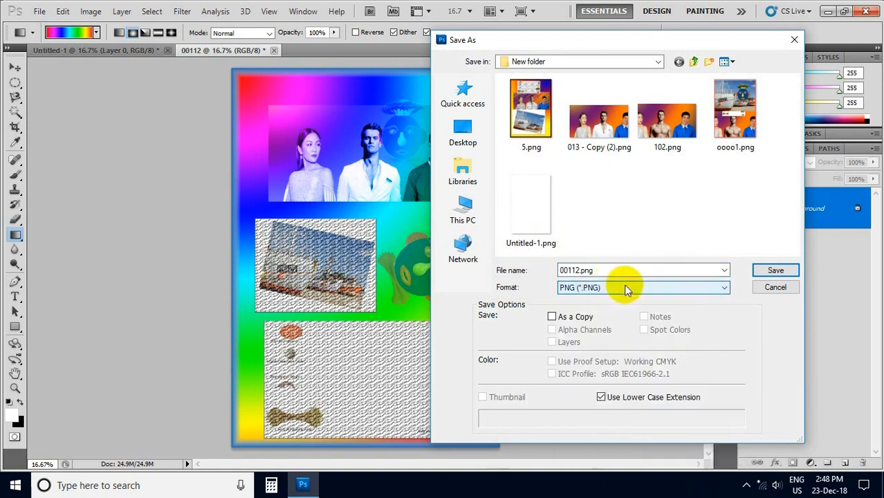
left_click(775, 272)
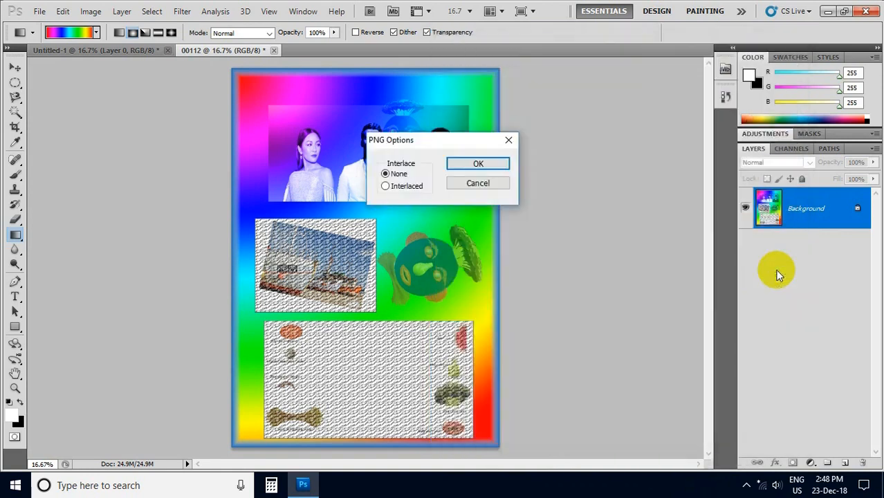
left_click(479, 165)
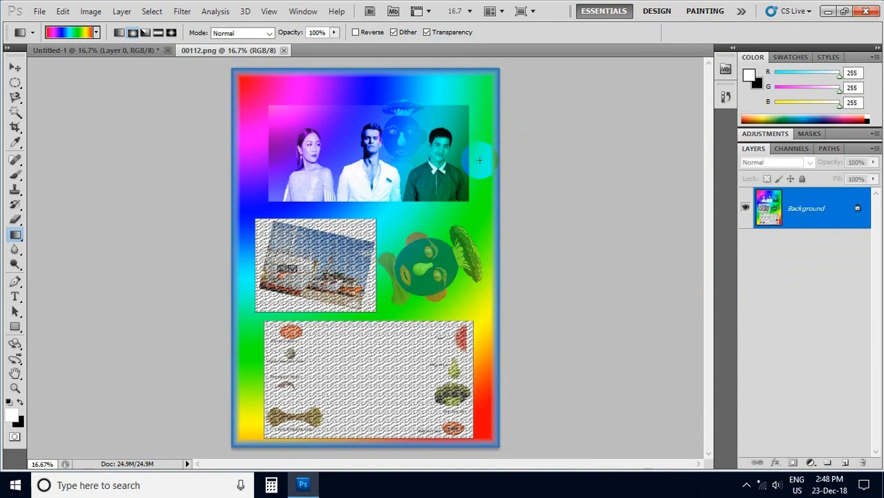
Save the layered Untitled-1 document as 555 in Photoshop (PSD) format with layers and Maximize Compatibility, and minimize the program window
left_click(128, 53)
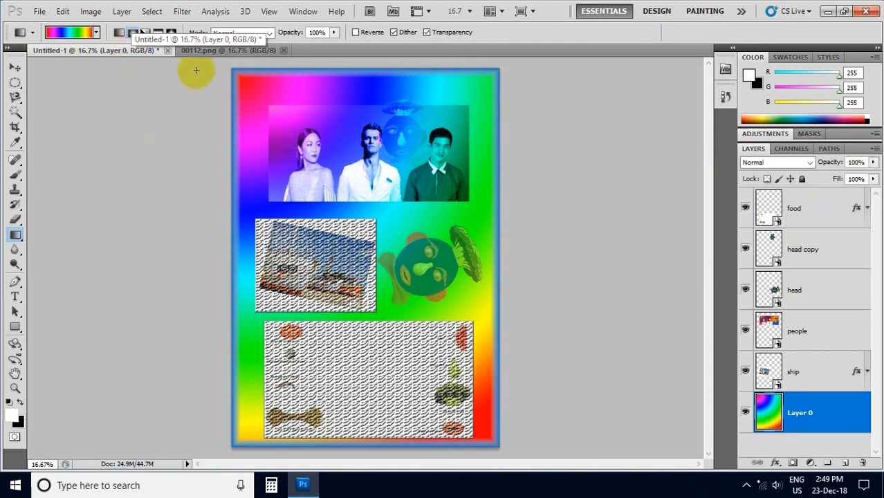
left_click(216, 53)
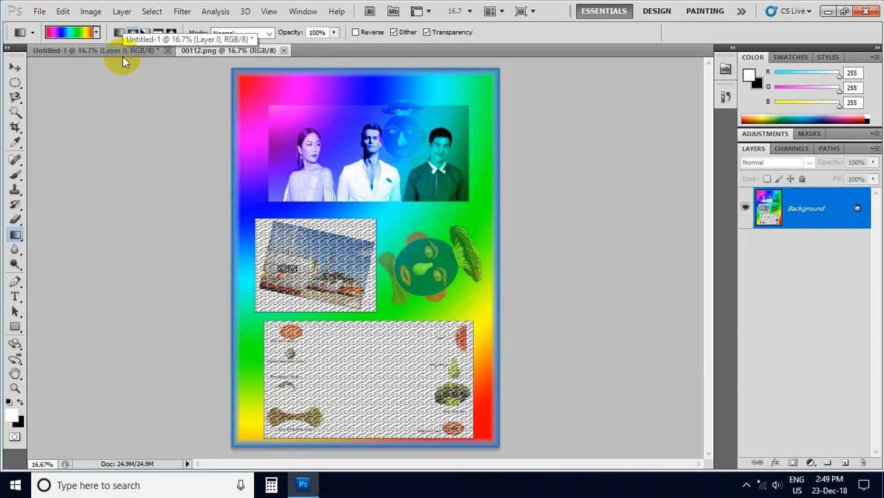
left_click(127, 51)
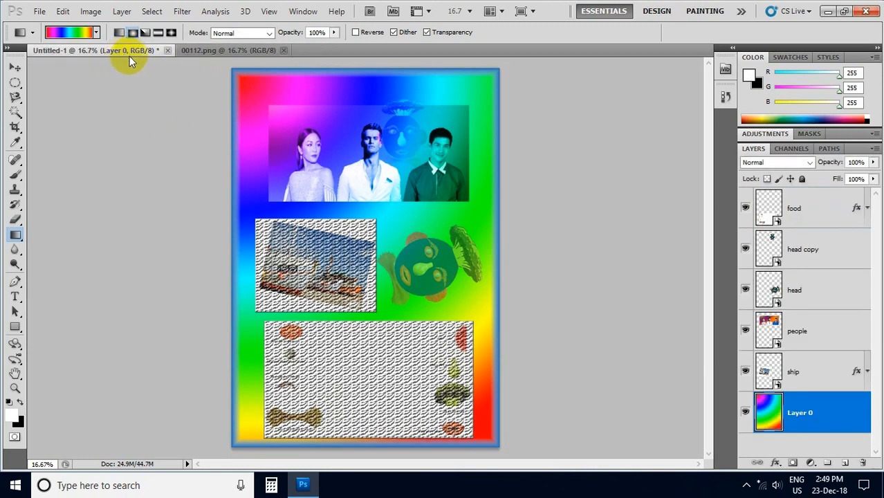
left_click(40, 11)
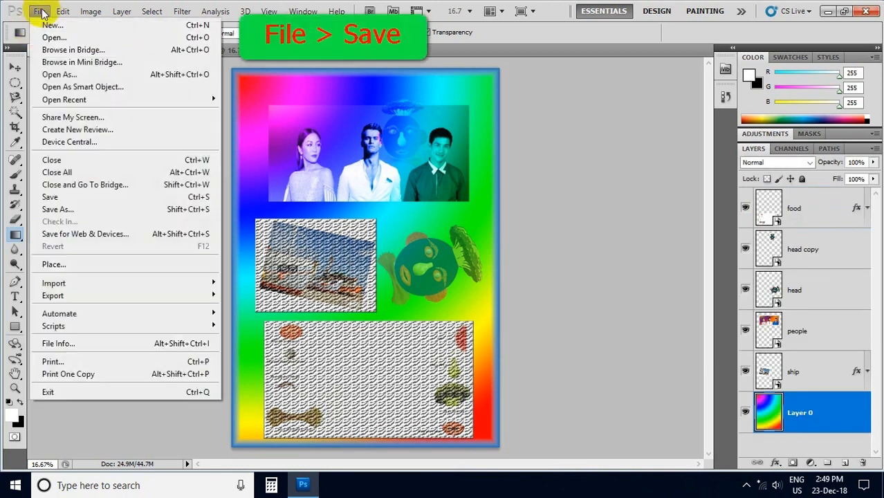
left_click(69, 199)
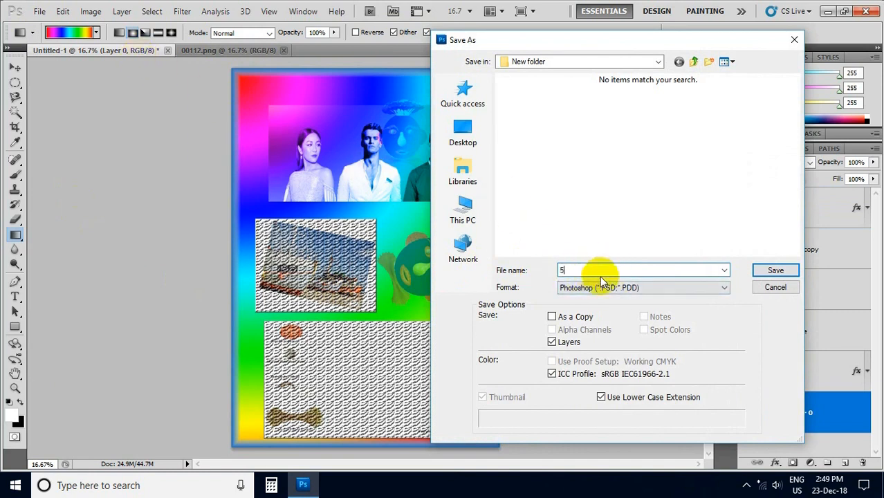
type("55")
left_click(599, 287)
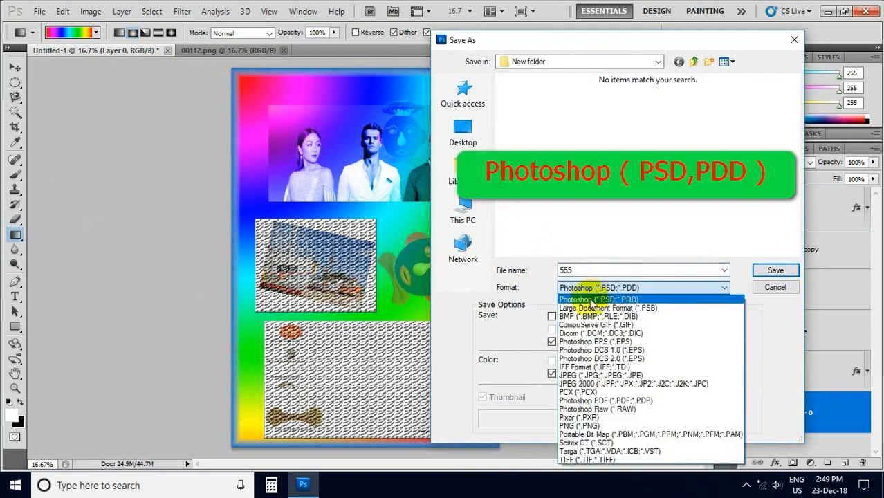
left_click(577, 294)
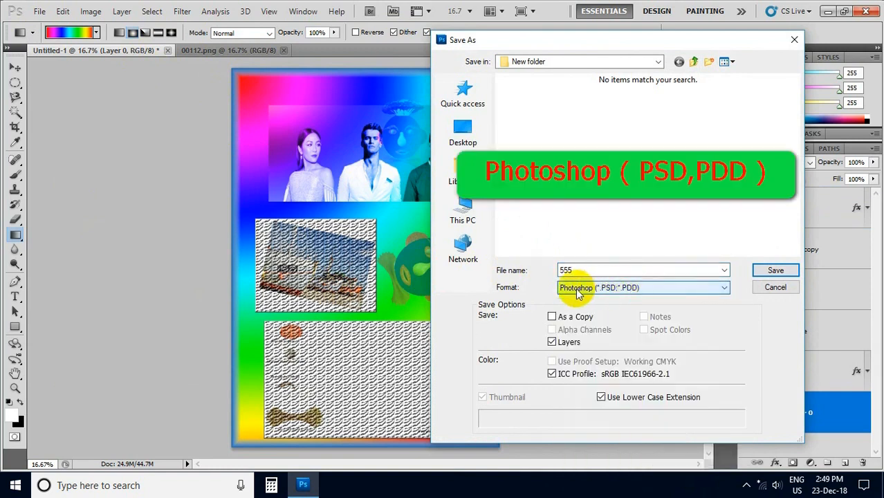
left_click(776, 270)
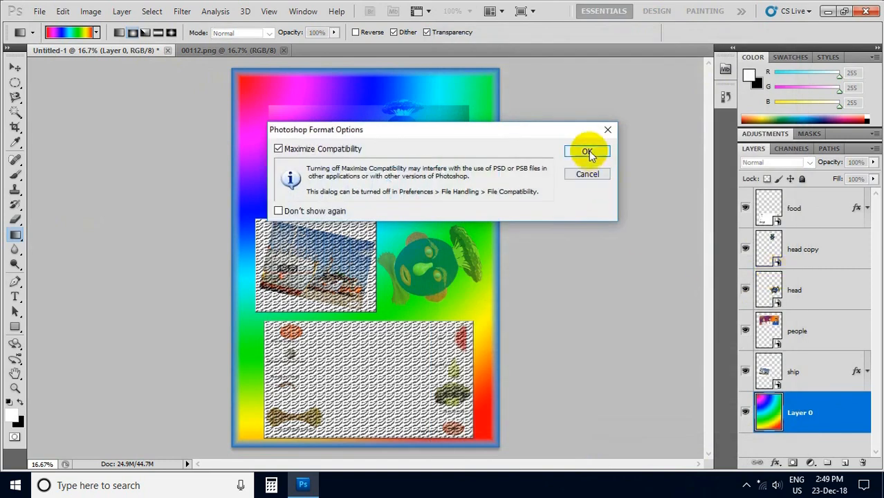
left_click(587, 151)
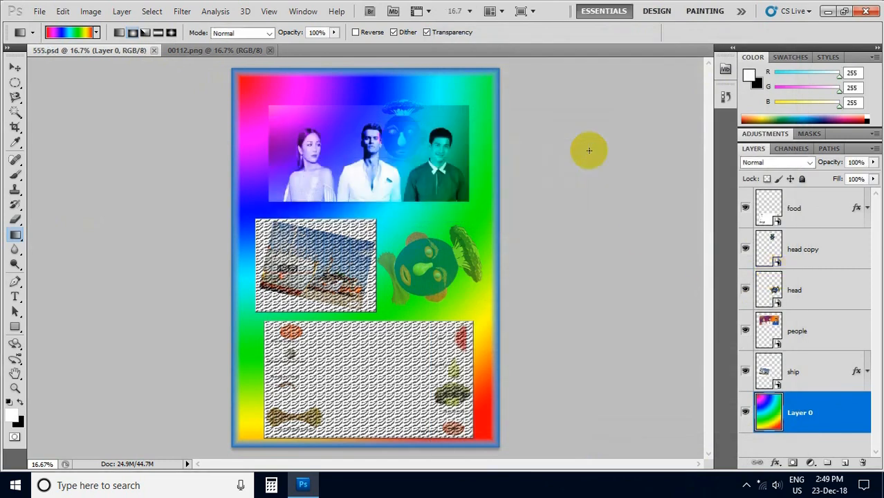
left_click(826, 11)
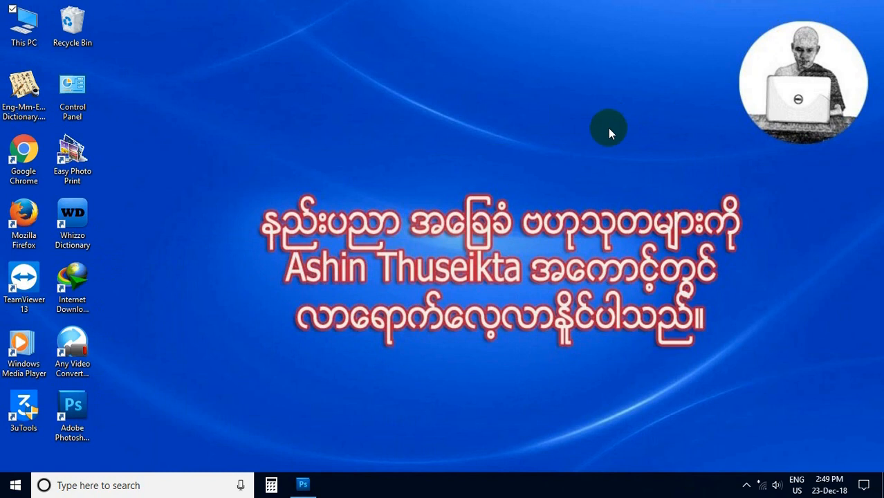